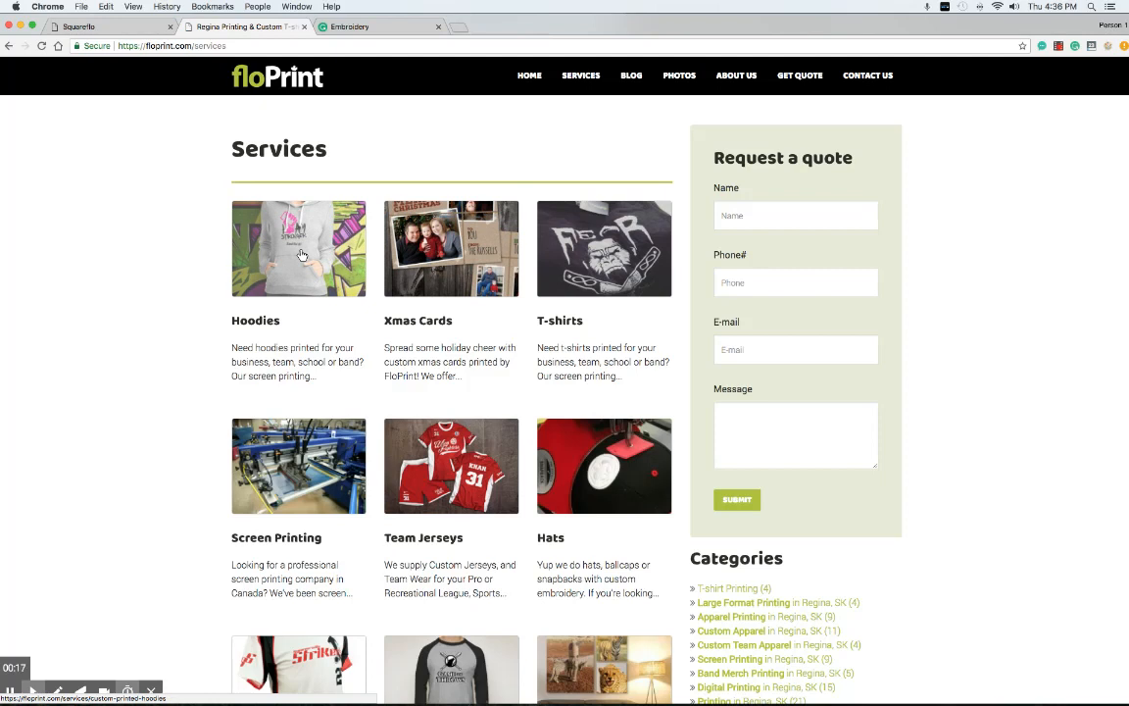
Browse the floPrint Services page and open the Hoodies service
scroll(428, 260, "down", 4)
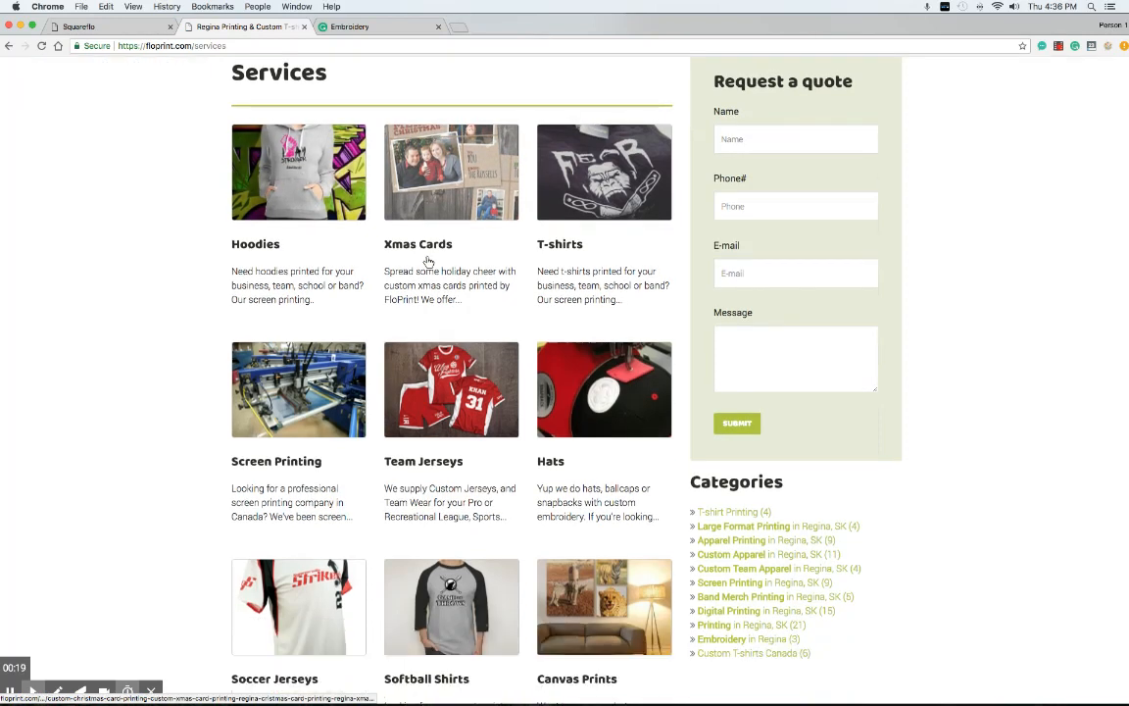
scroll(429, 260, "down", 7)
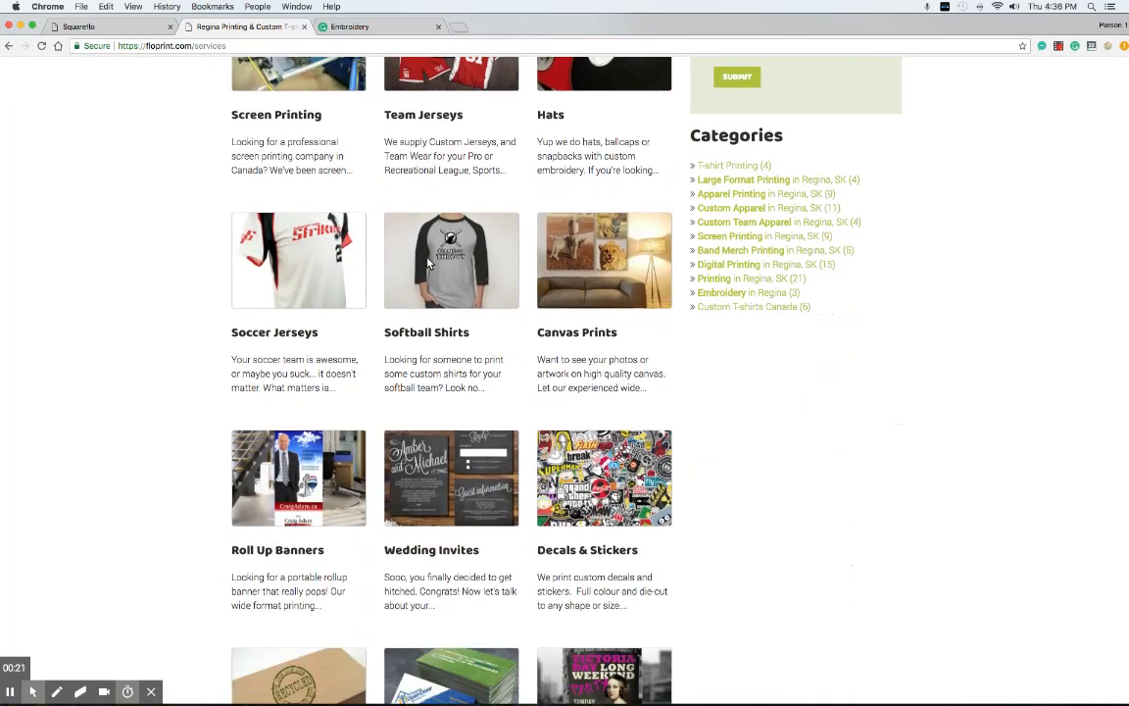
scroll(429, 263, "down", 3)
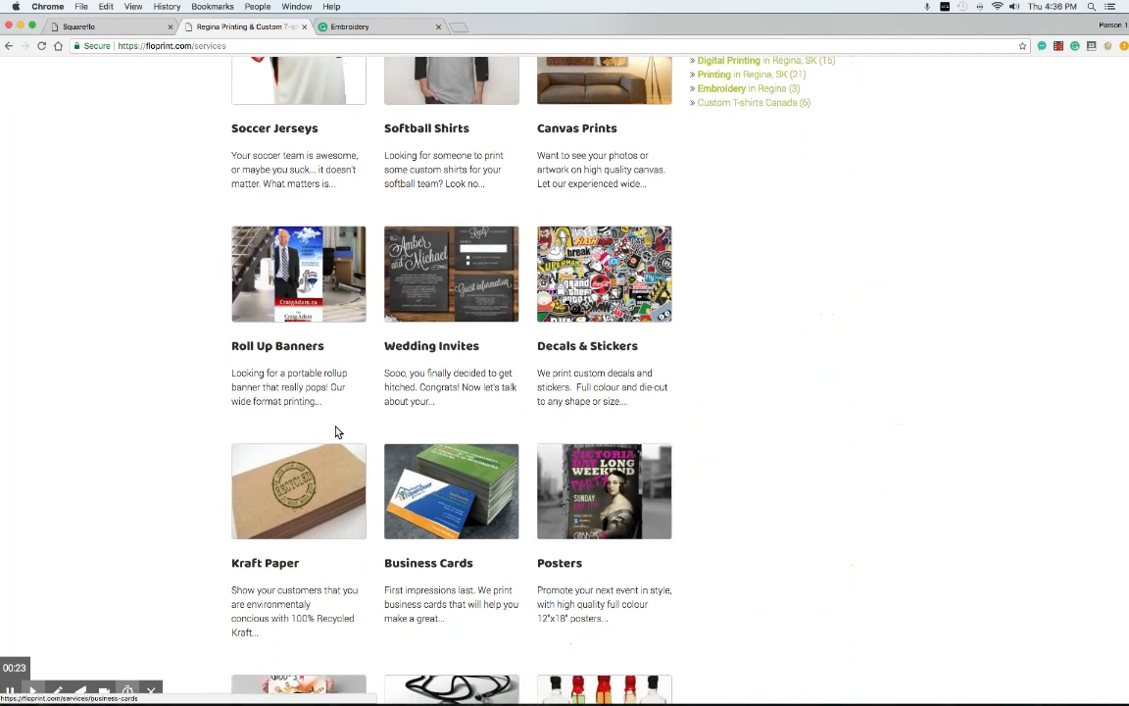
scroll(328, 409, "up", 20)
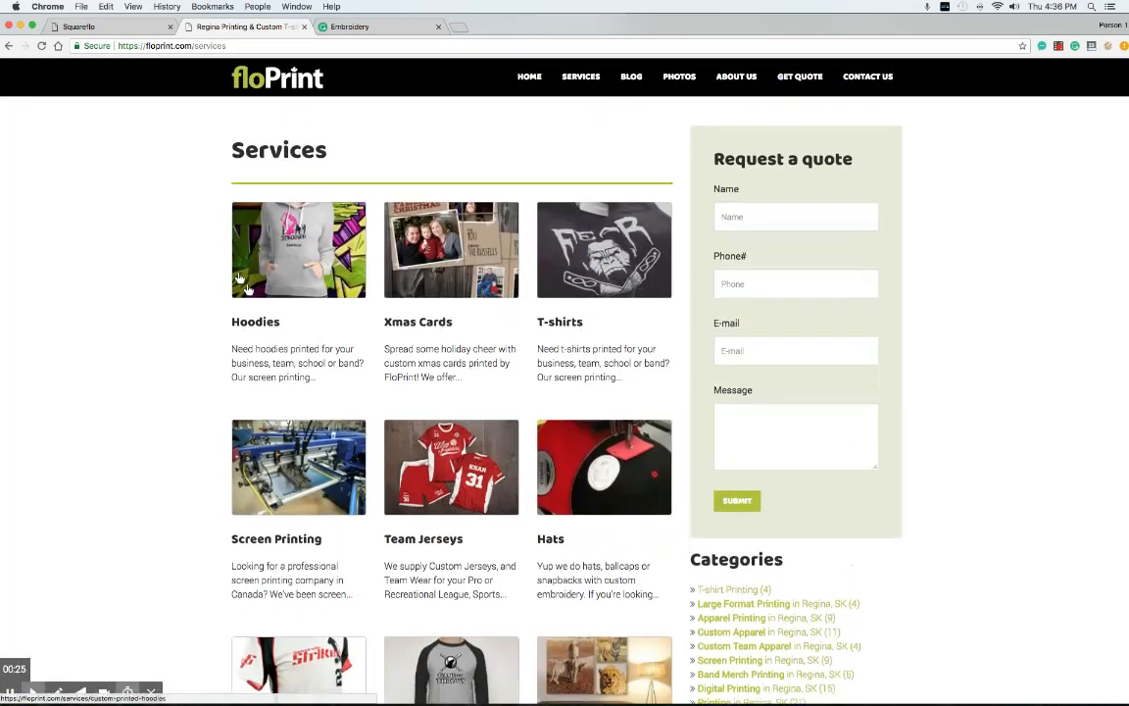
left_click(275, 260)
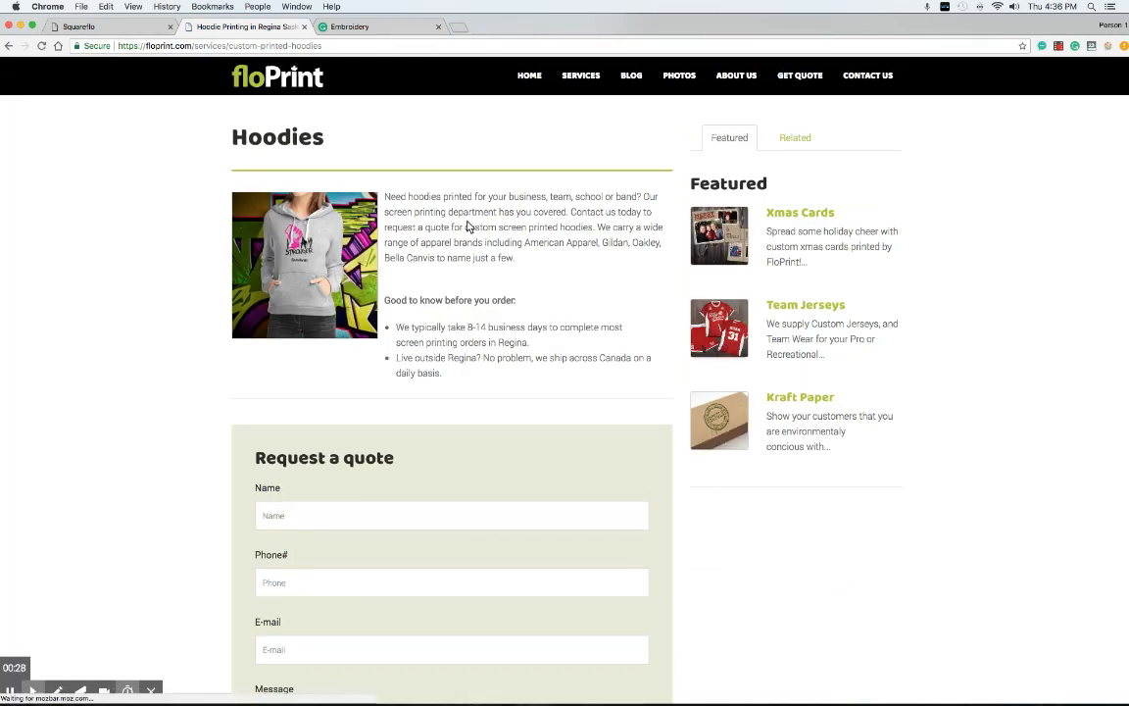
Look over the Hoodies page and its quote form, then go to the Squareflo sign-in
scroll(491, 380, "down", 2)
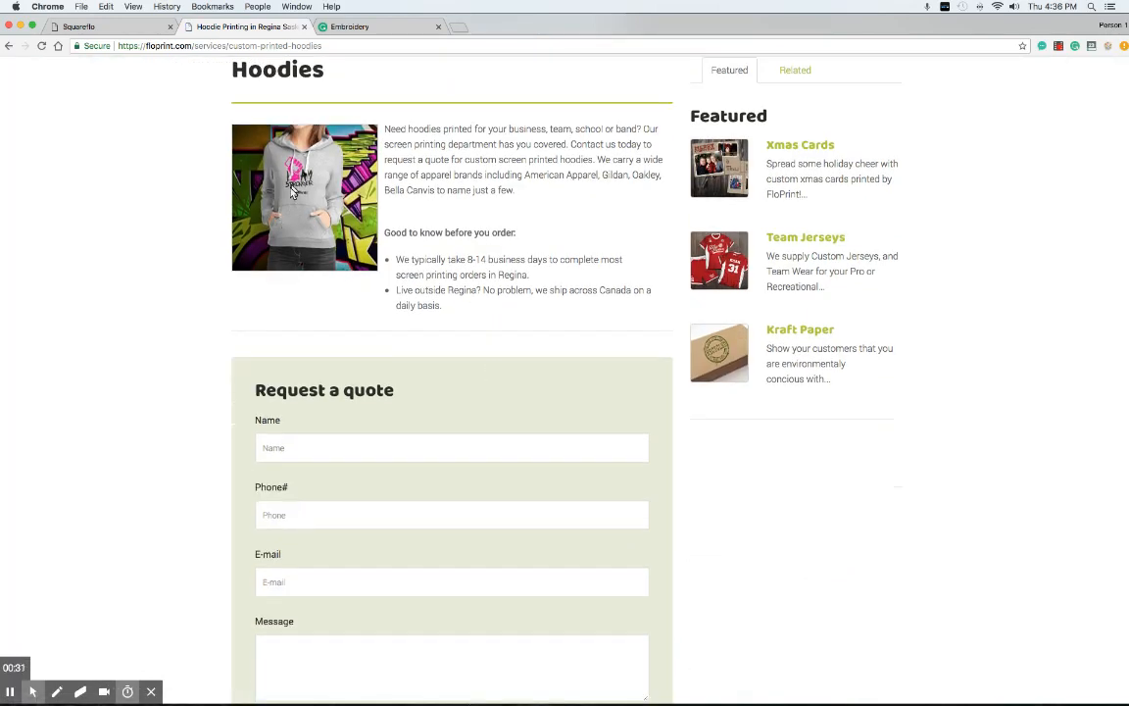
scroll(368, 303, "down", 4)
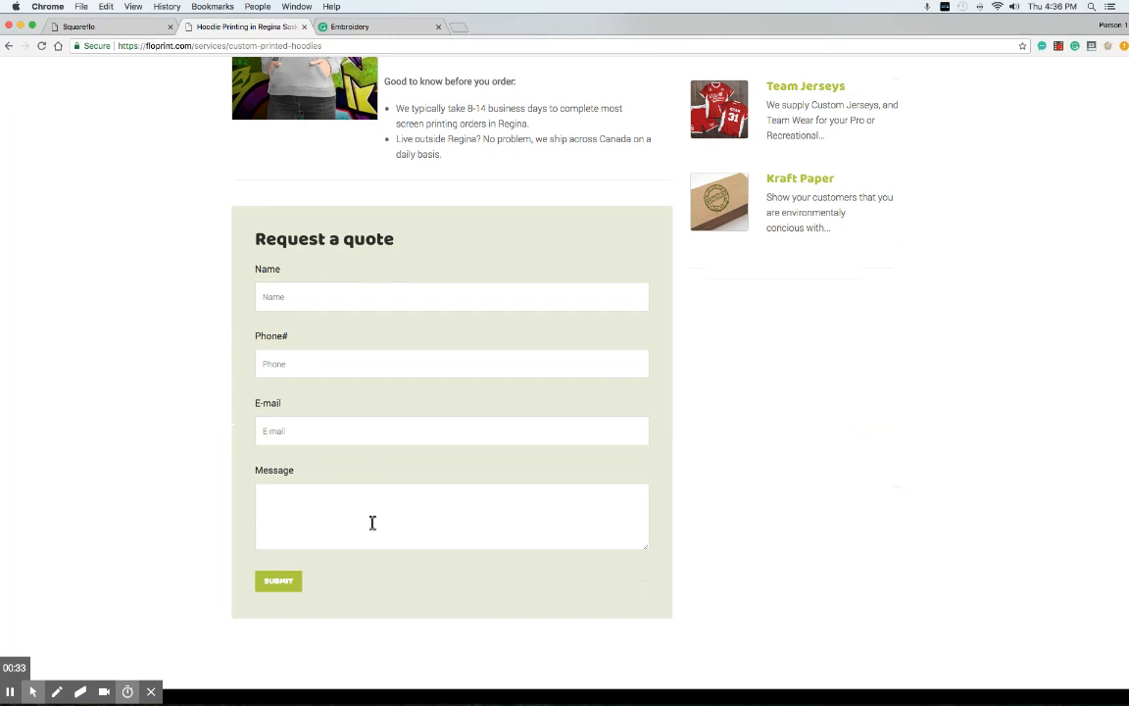
scroll(299, 322, "up", 6)
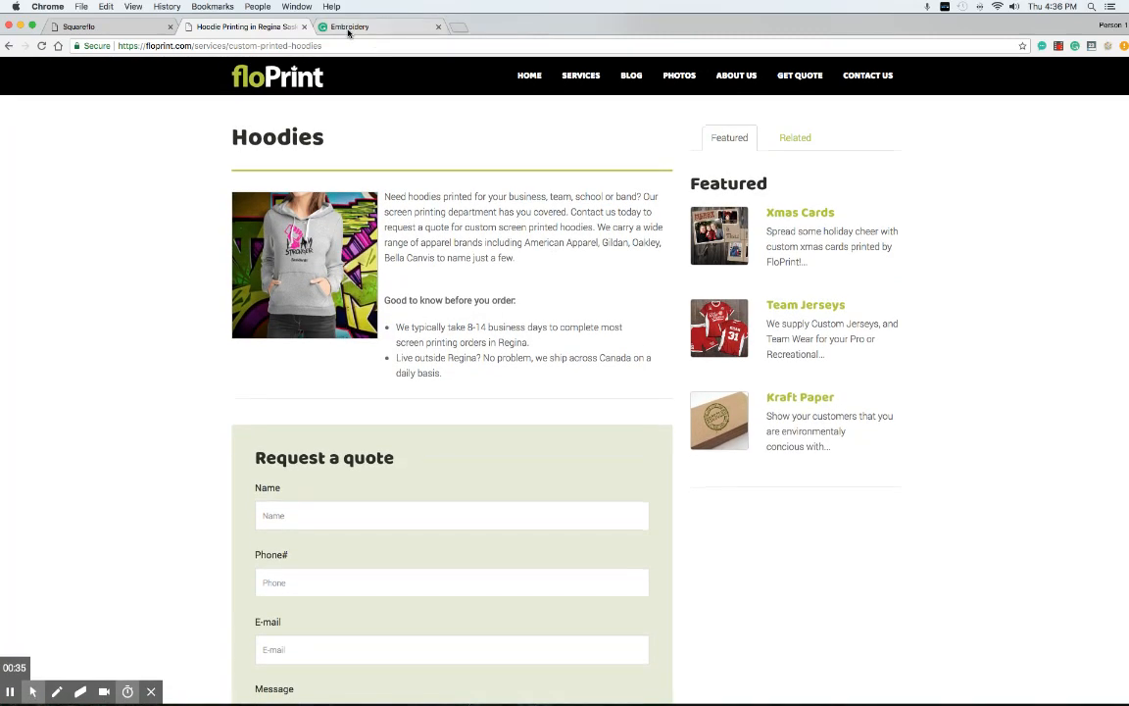
left_click(100, 27)
Sign in to Squareflo and start a new service from the FloPrint.com services list
left_click(283, 266)
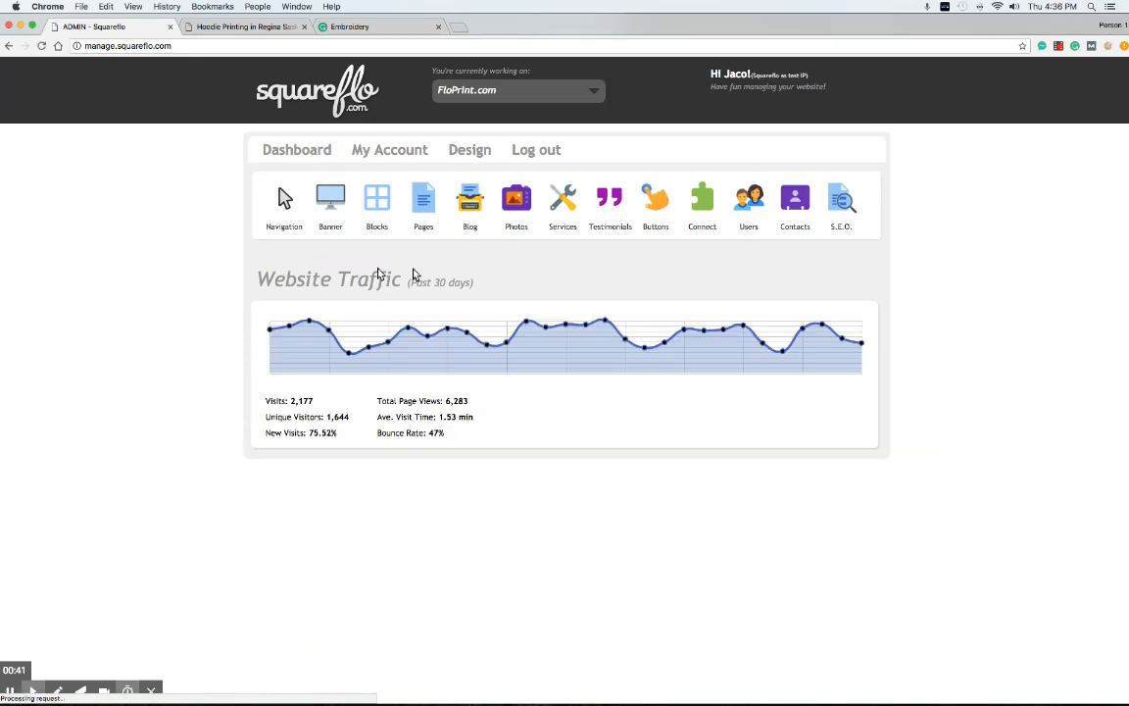
left_click(560, 216)
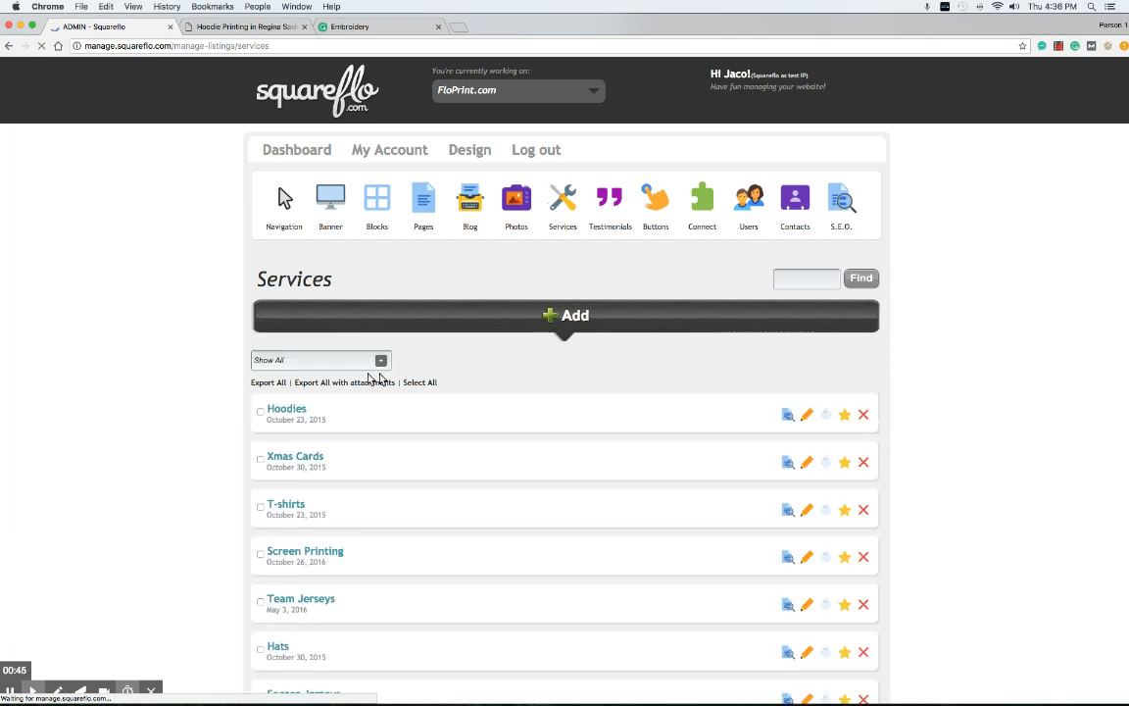
scroll(418, 338, "down", 5)
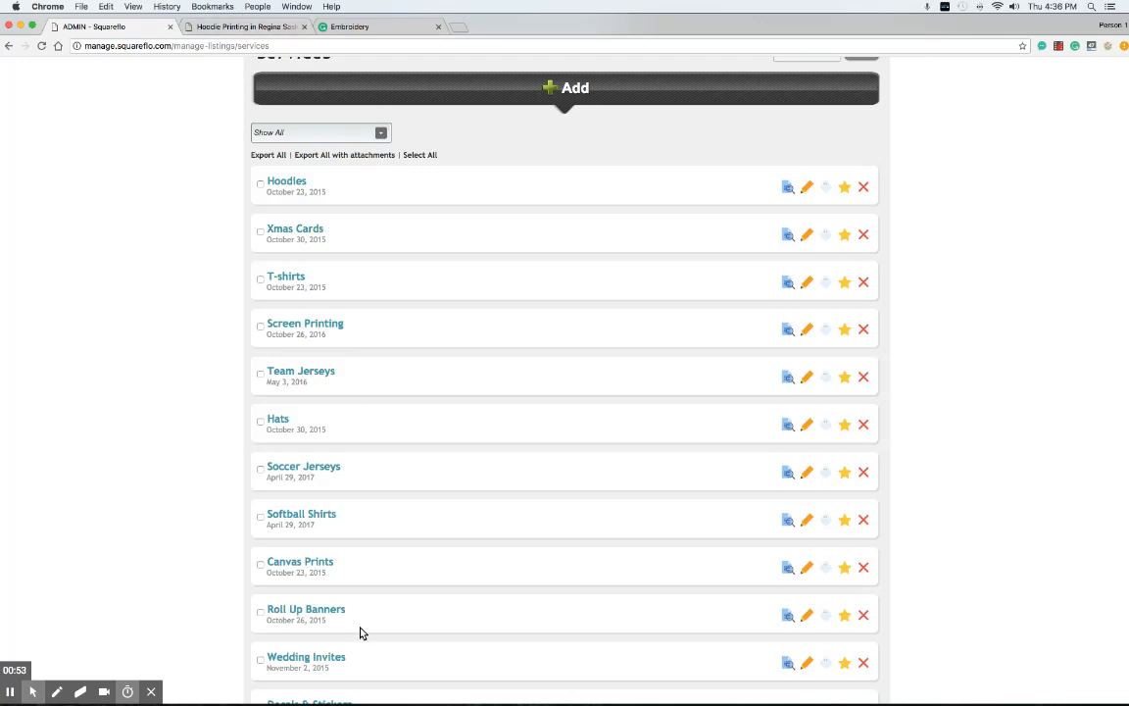
left_click(529, 97)
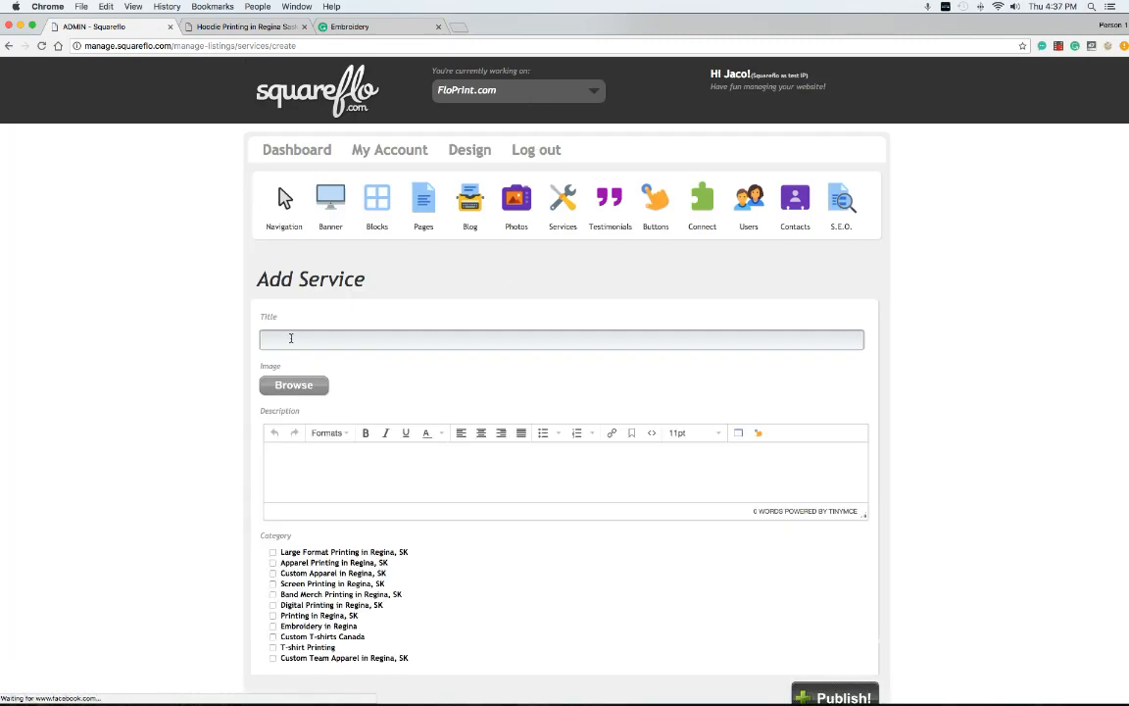
Title the new service 'Embroidery' and upload embroidery.jpg as its image
left_click(345, 27)
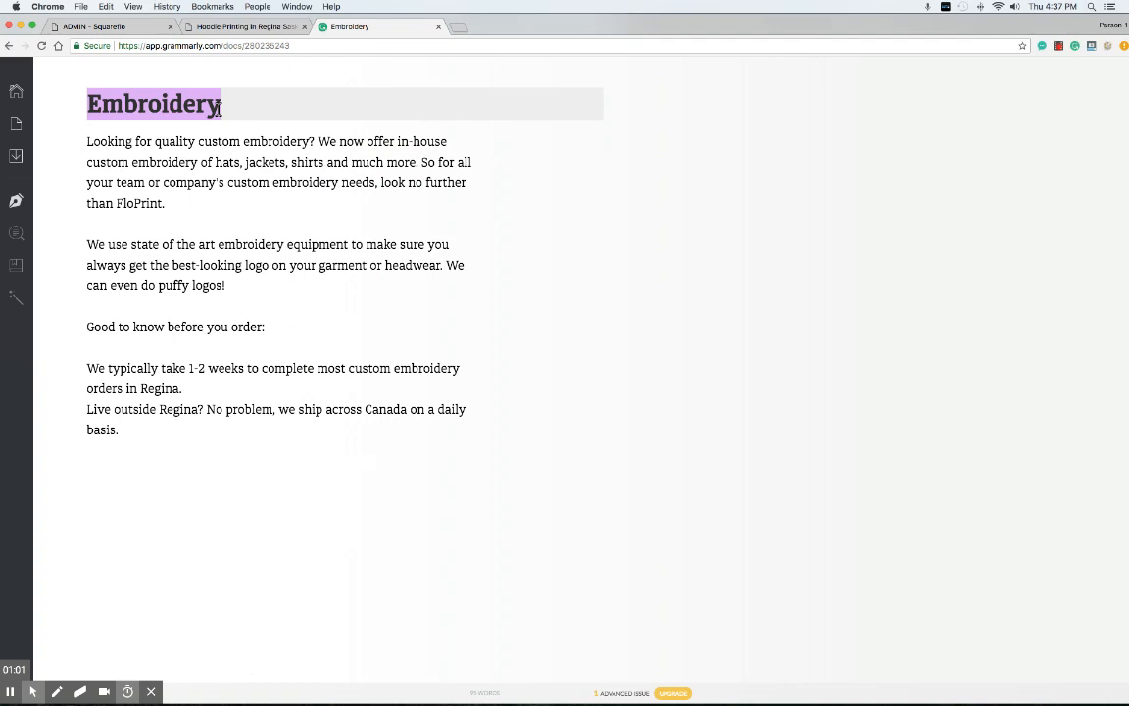
left_click(133, 28)
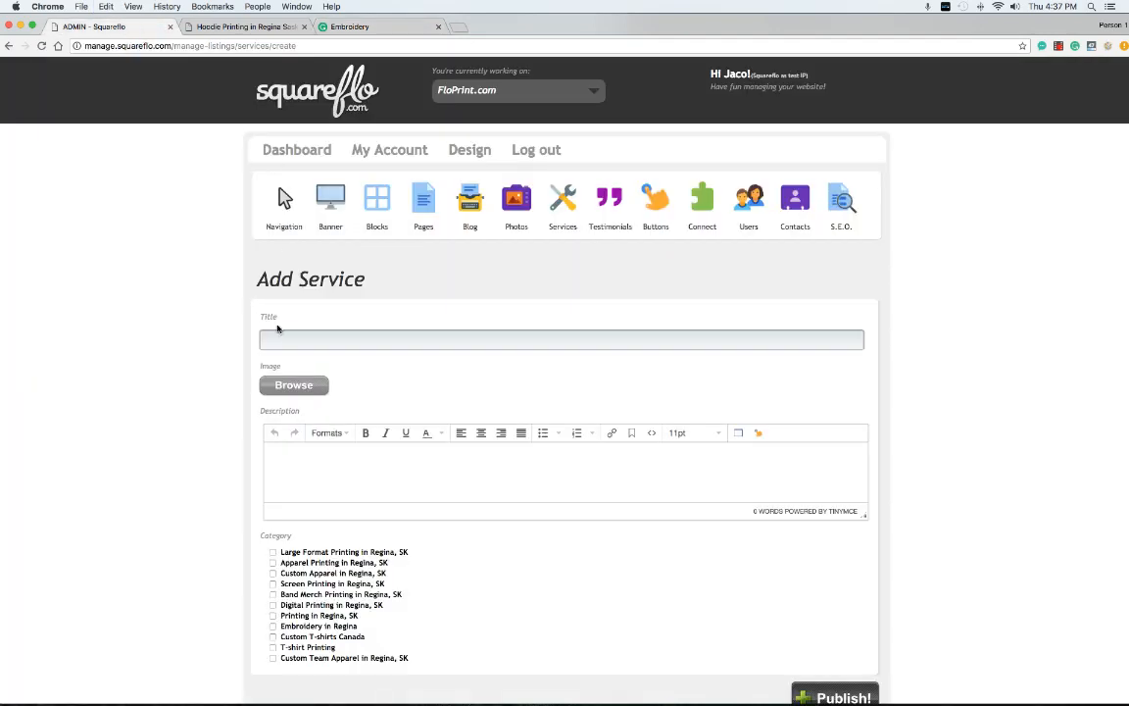
left_click(400, 340)
type("Embroidery")
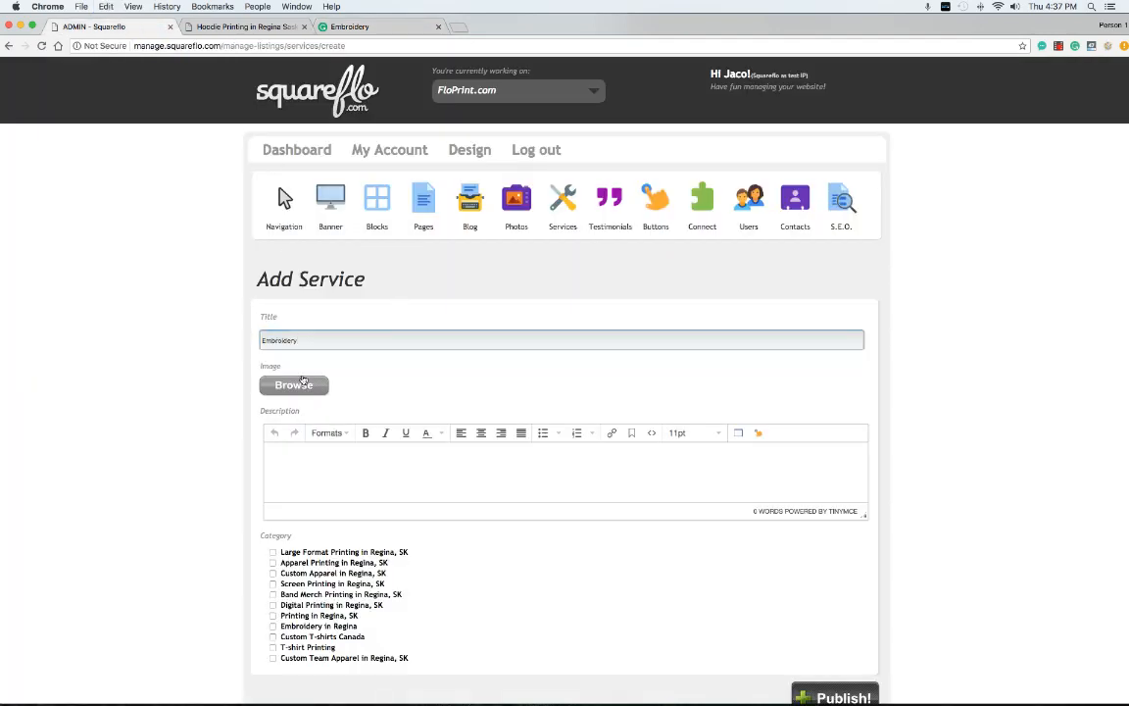
left_click(312, 387)
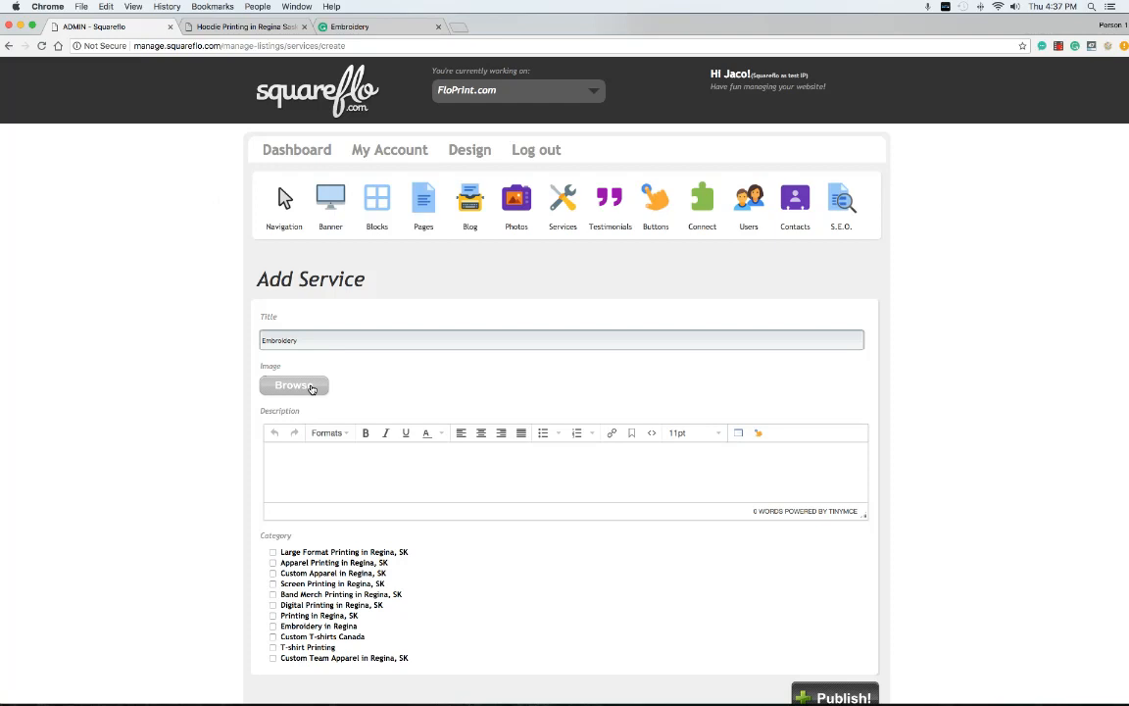
double_click(295, 102)
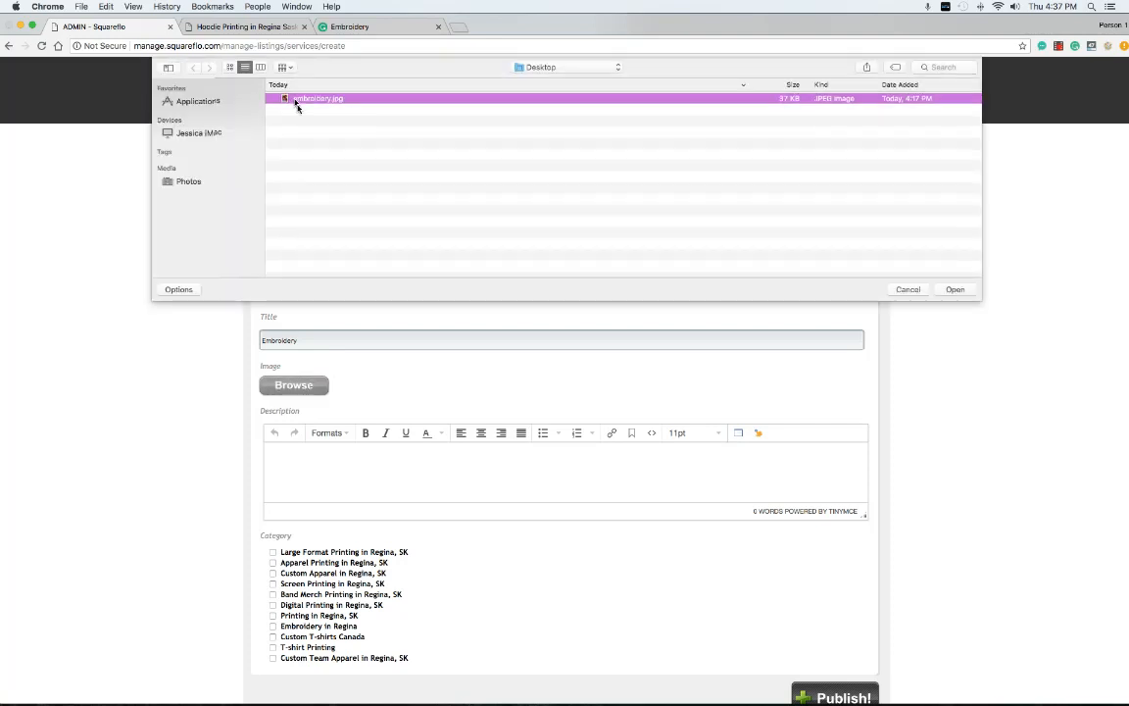
Copy the prepared embroidery body text from the draft and paste it into Description
left_click(246, 26)
left_click(340, 29)
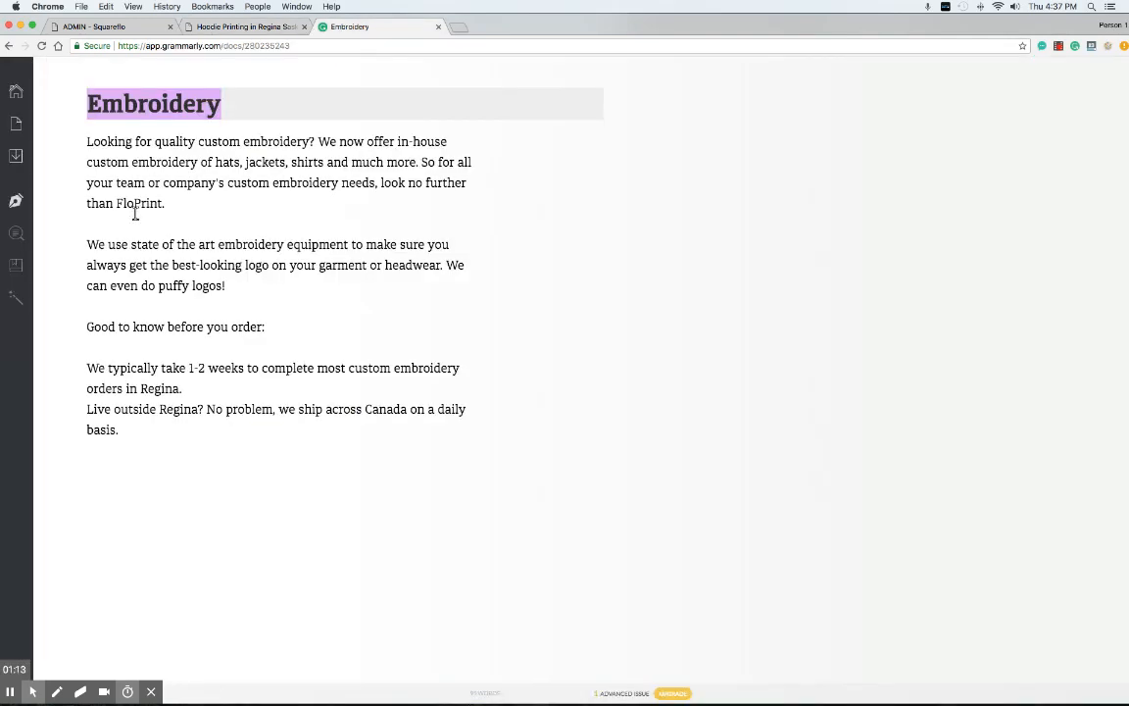
left_click_drag(86, 138, 268, 429)
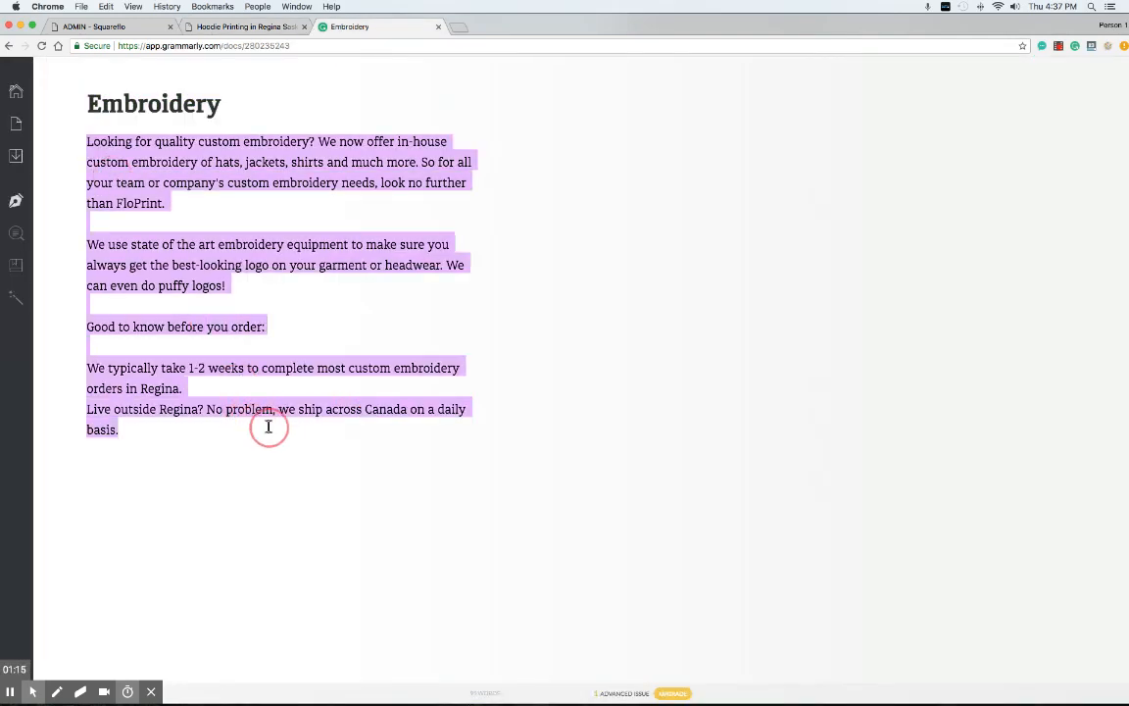
left_click(147, 26)
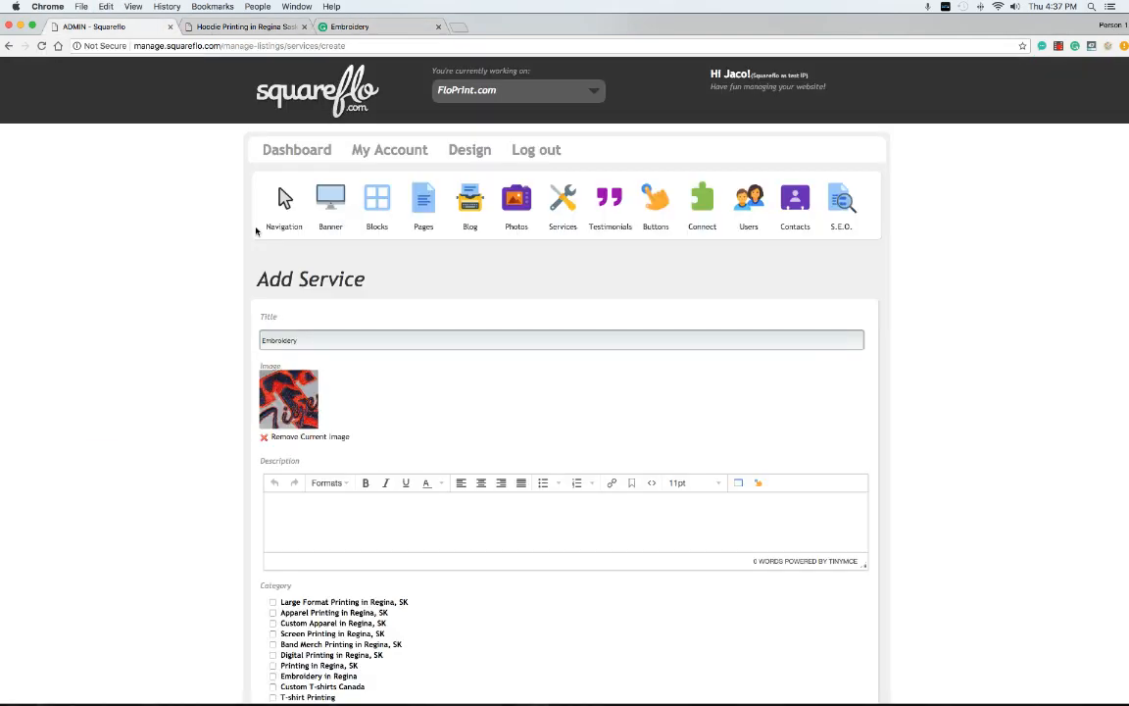
left_click(314, 510)
key("super+v")
Bold the 'Good to know before you order:' line and bullet the two order-detail lines
scroll(875, 420, "down", 4)
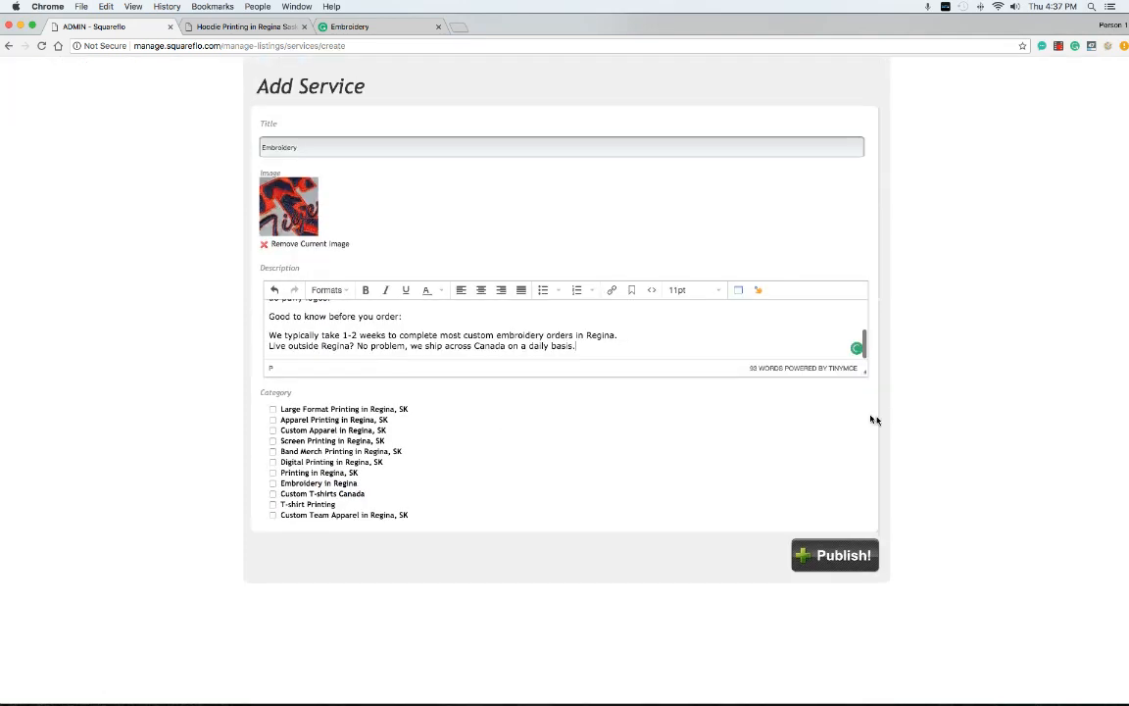
left_click_drag(863, 372, 864, 576)
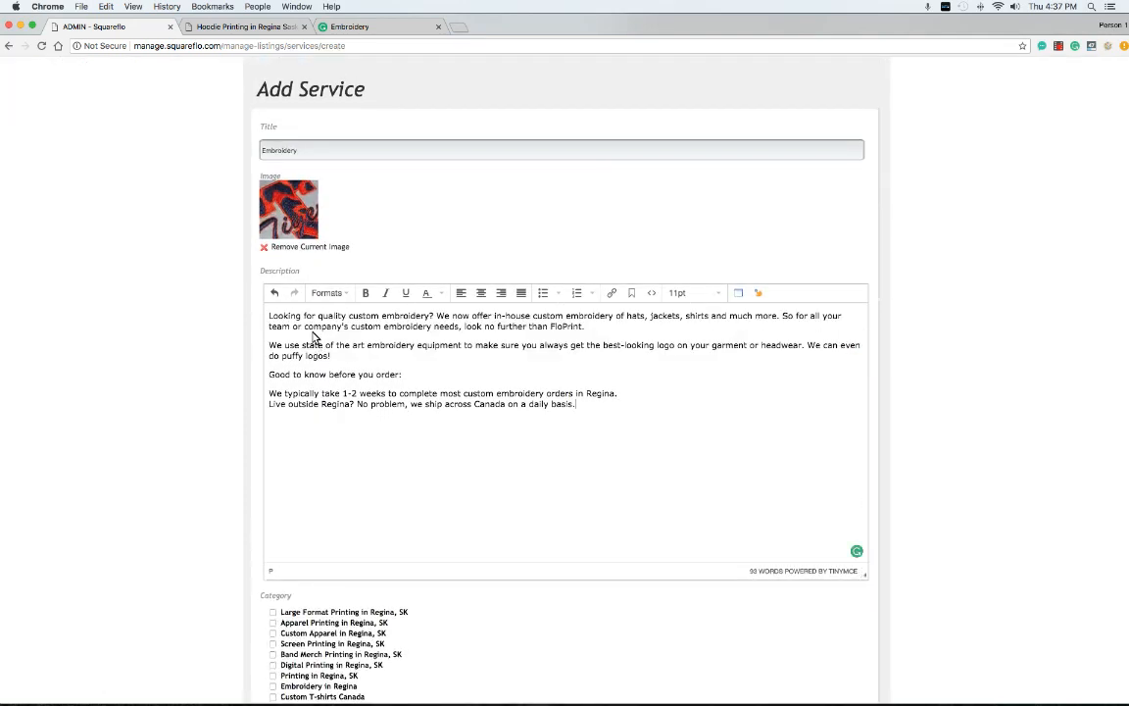
left_click_drag(403, 375, 269, 375)
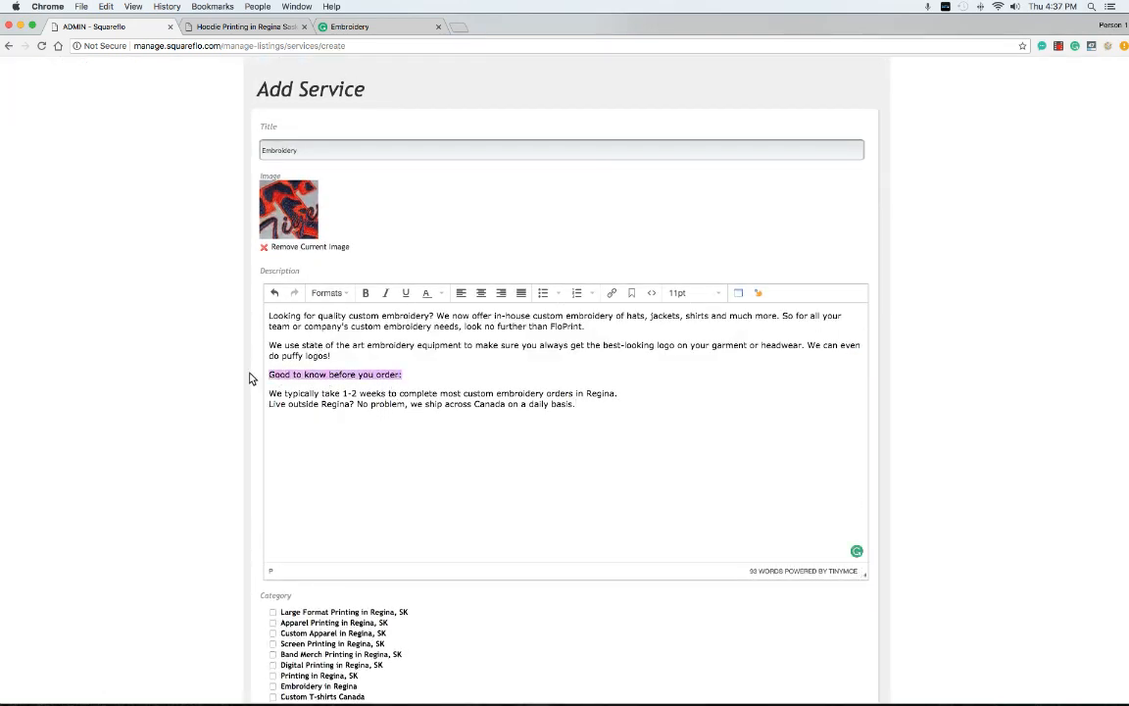
left_click(367, 293)
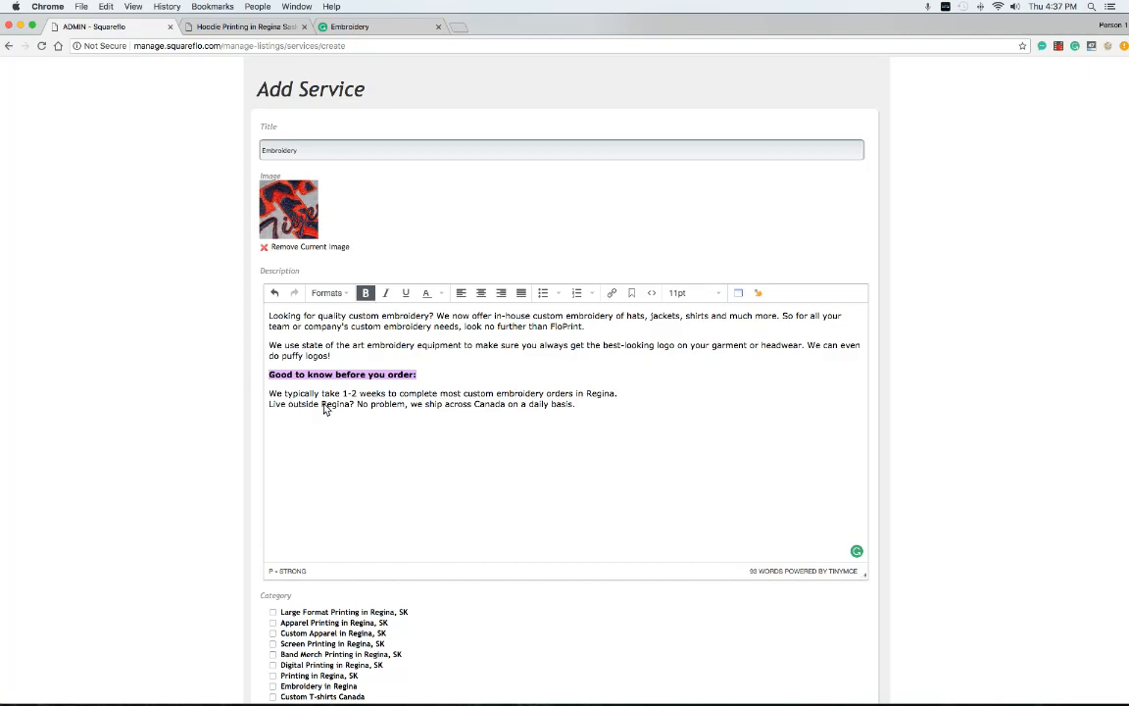
left_click_drag(577, 404, 269, 394)
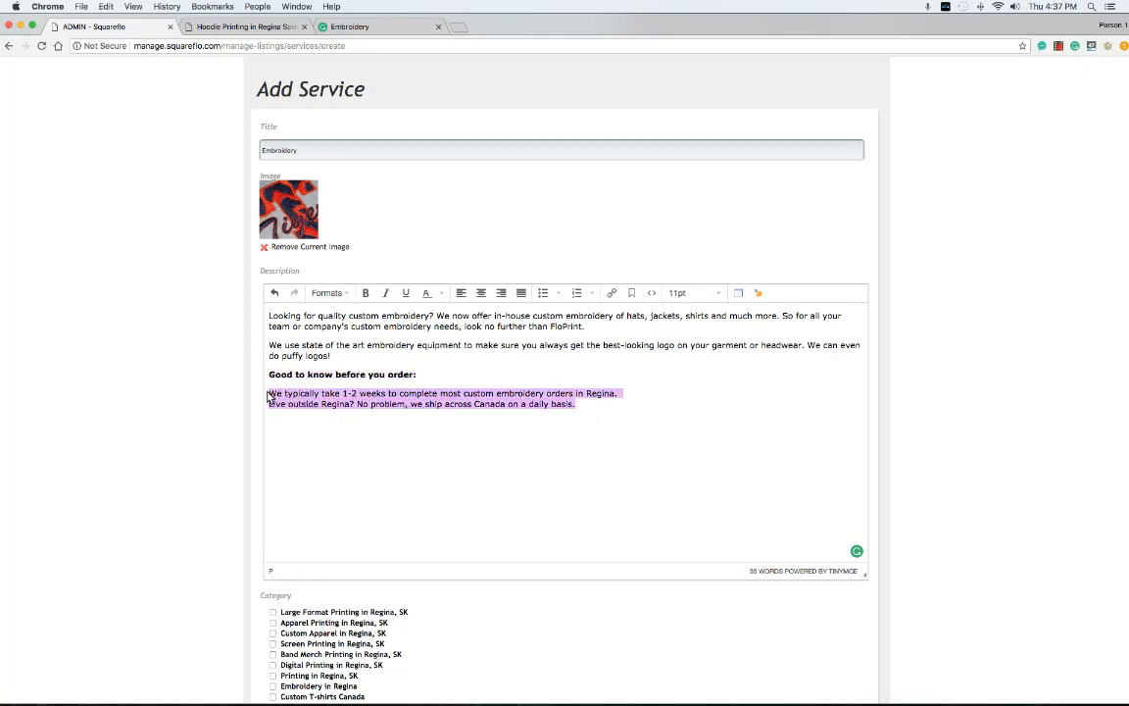
left_click(542, 292)
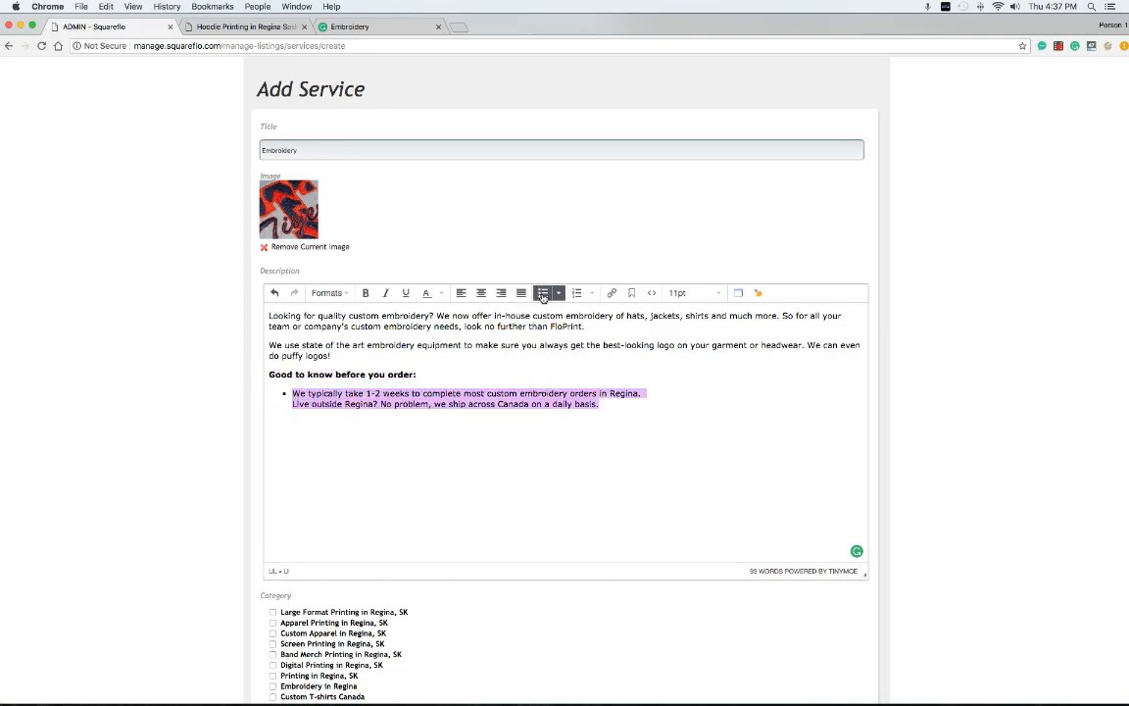
left_click(292, 409)
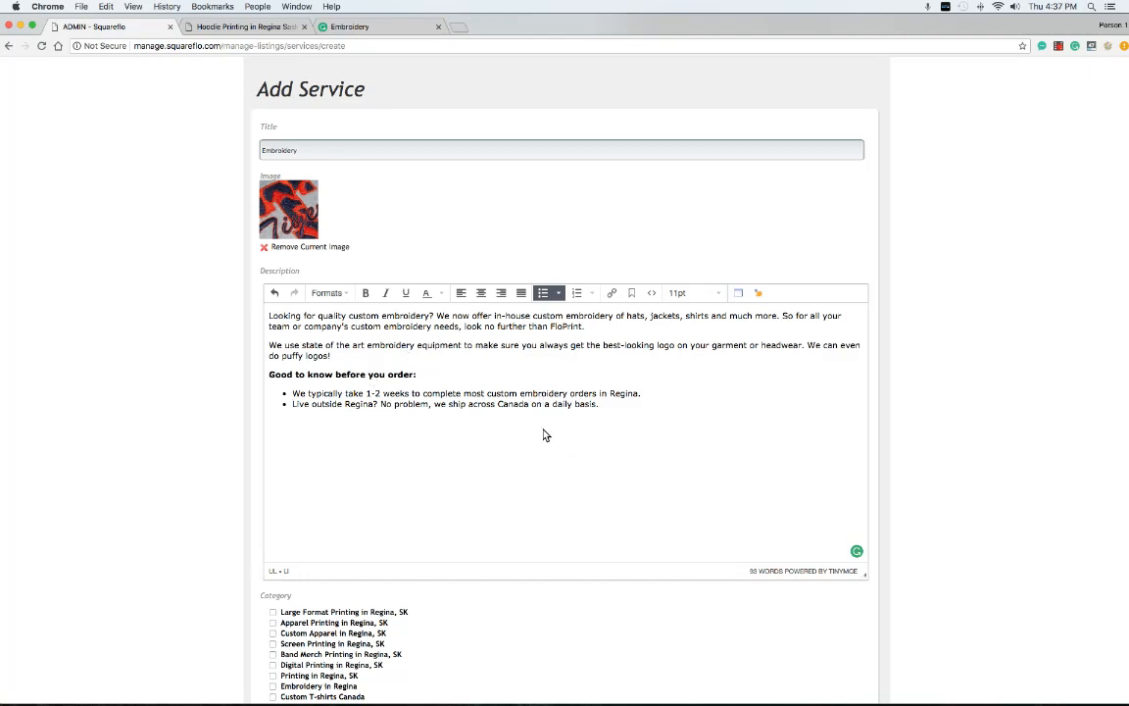
Set the four categories, including Embroidery in Regina and Custom Team Apparel, and publish
scroll(542, 433, "down", 3)
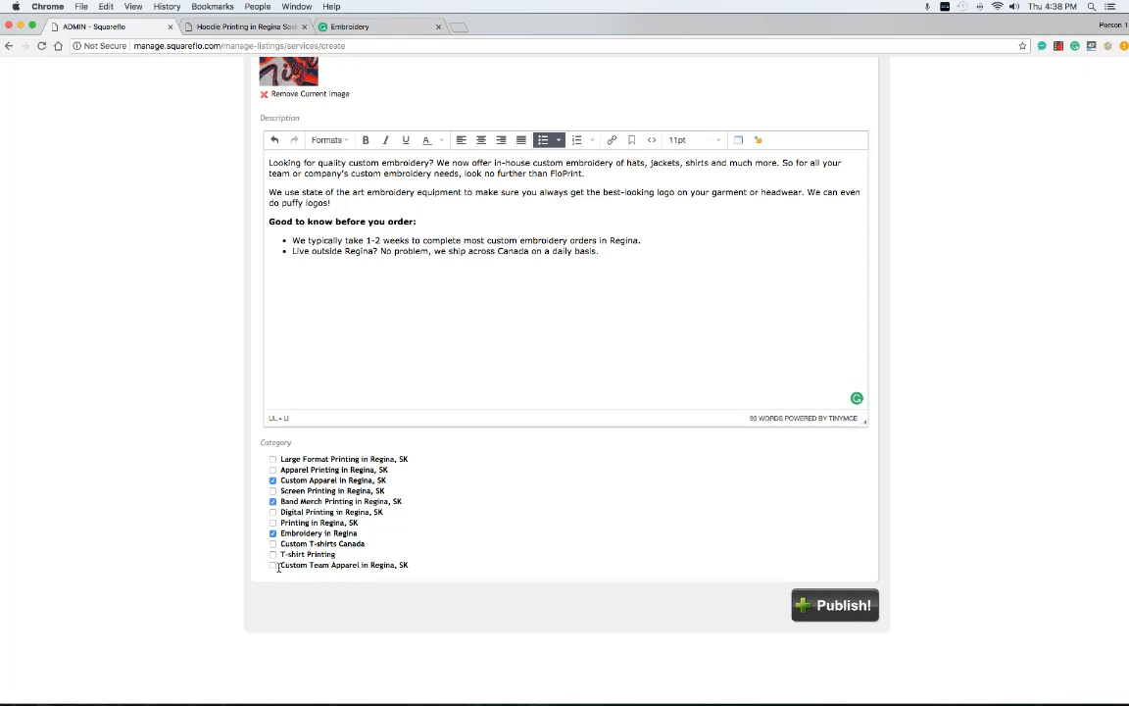
scroll(375, 559, "up", 5)
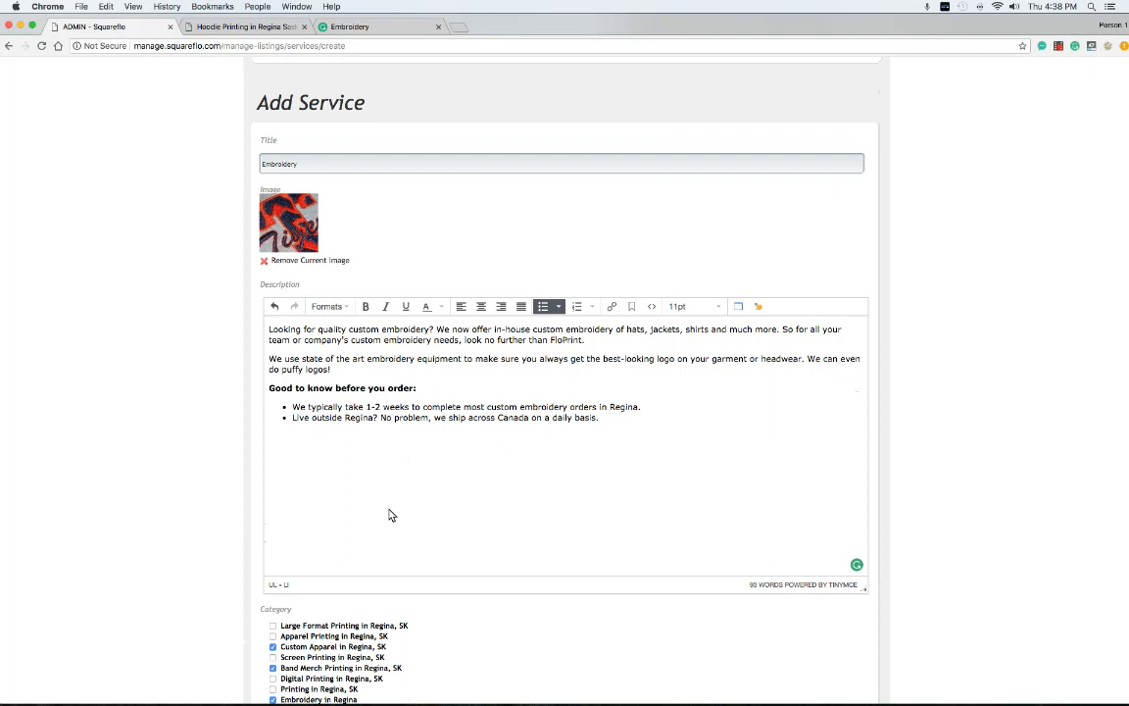
scroll(350, 395, "down", 4)
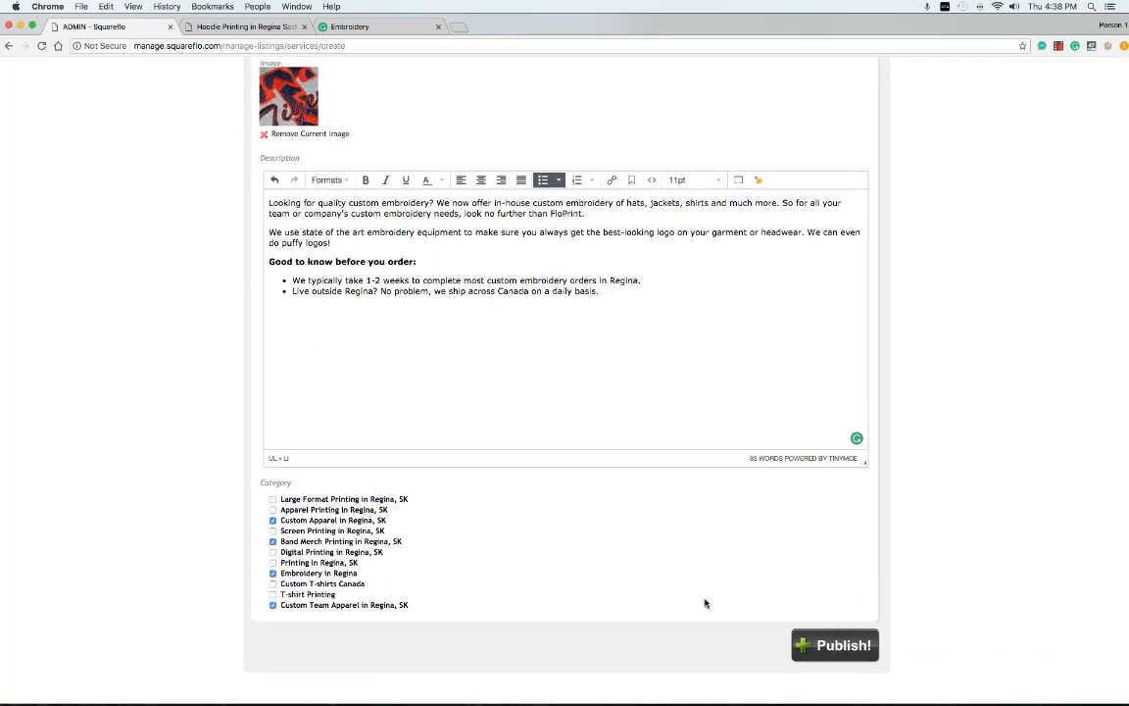
left_click(833, 647)
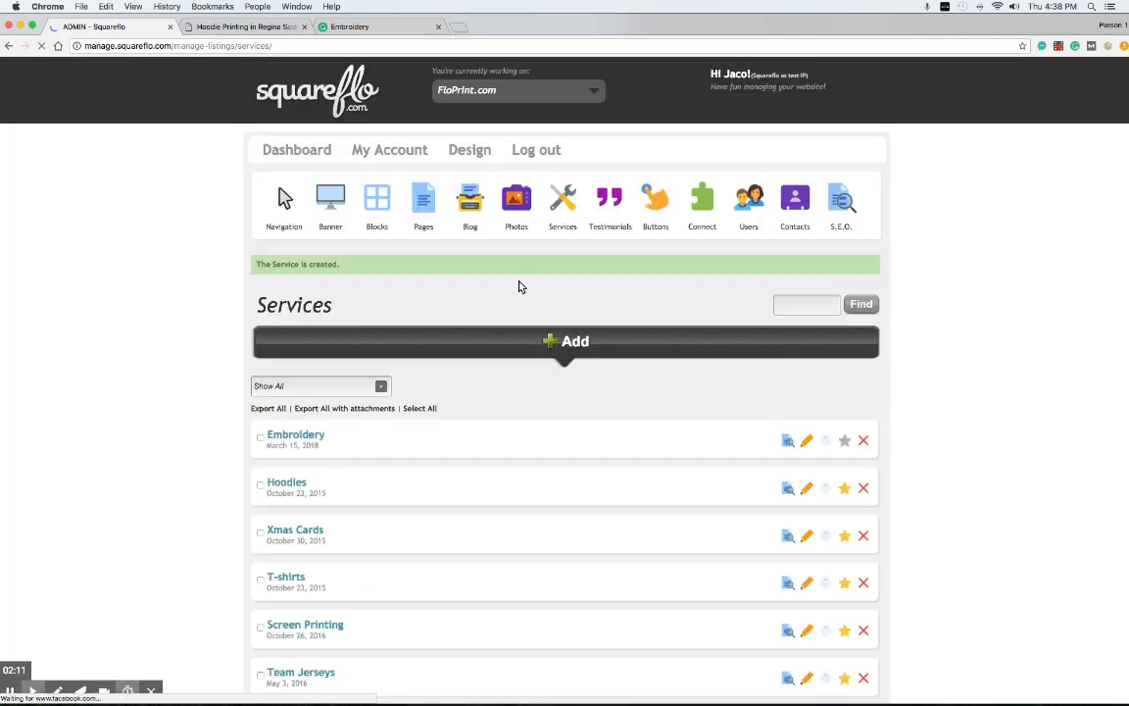
Add a new services category named 'Test'
mouse_move(566, 208)
left_click(548, 297)
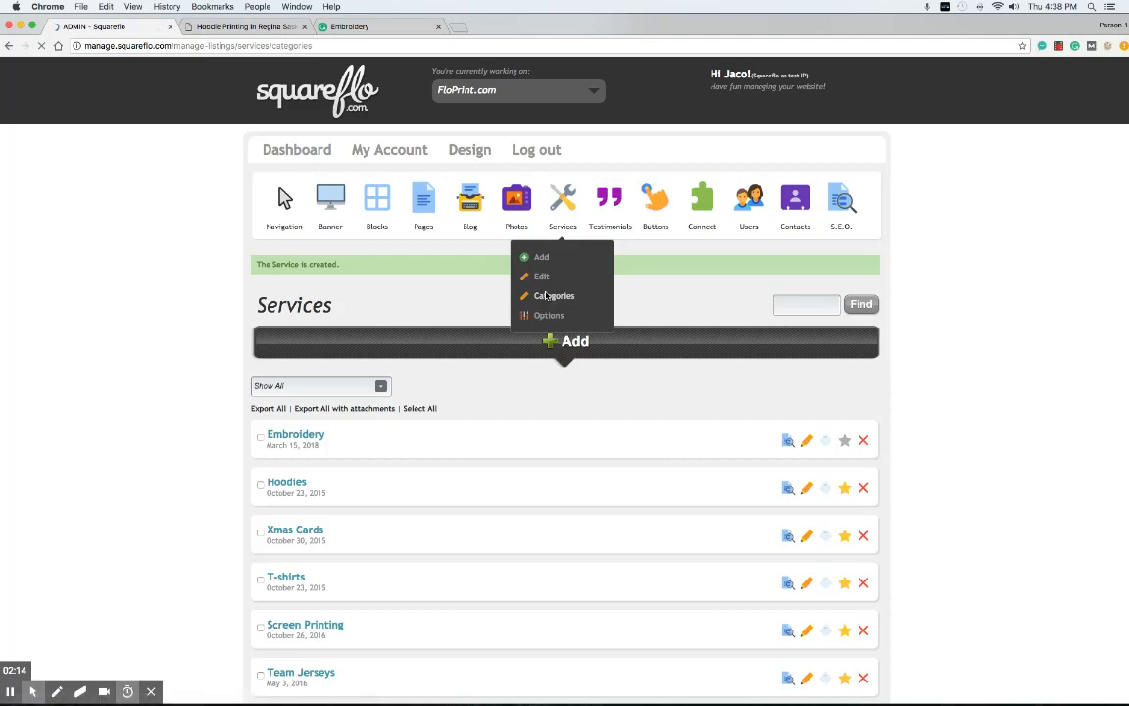
scroll(462, 312, "down", 3)
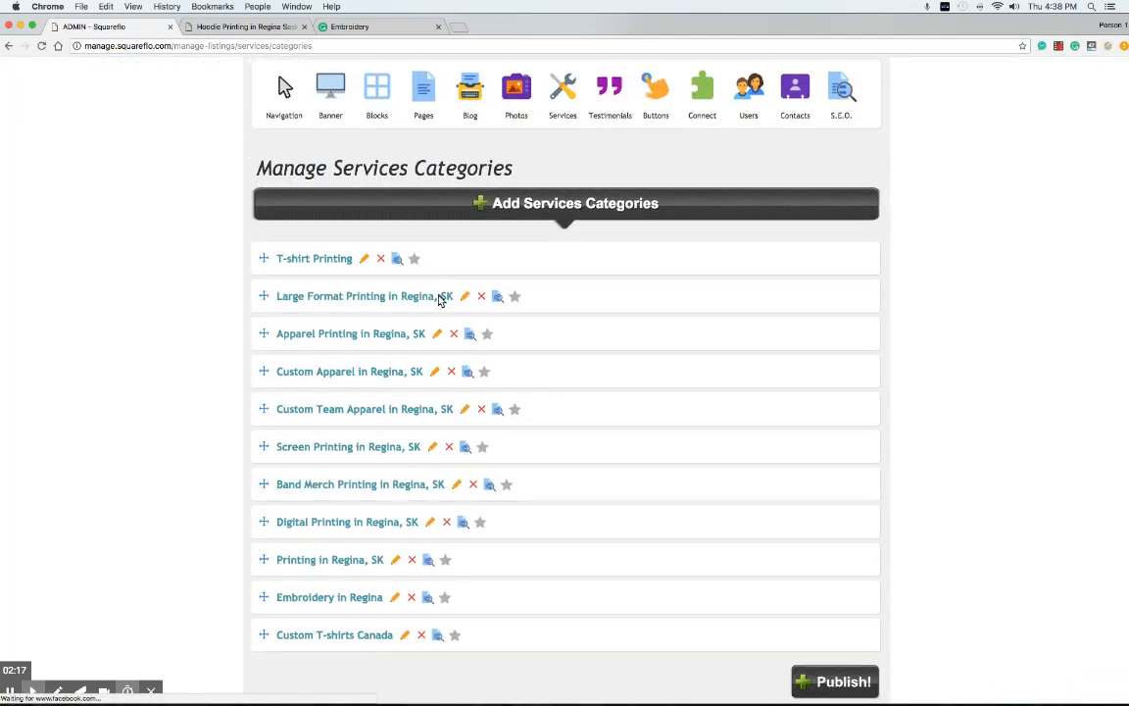
left_click(546, 205)
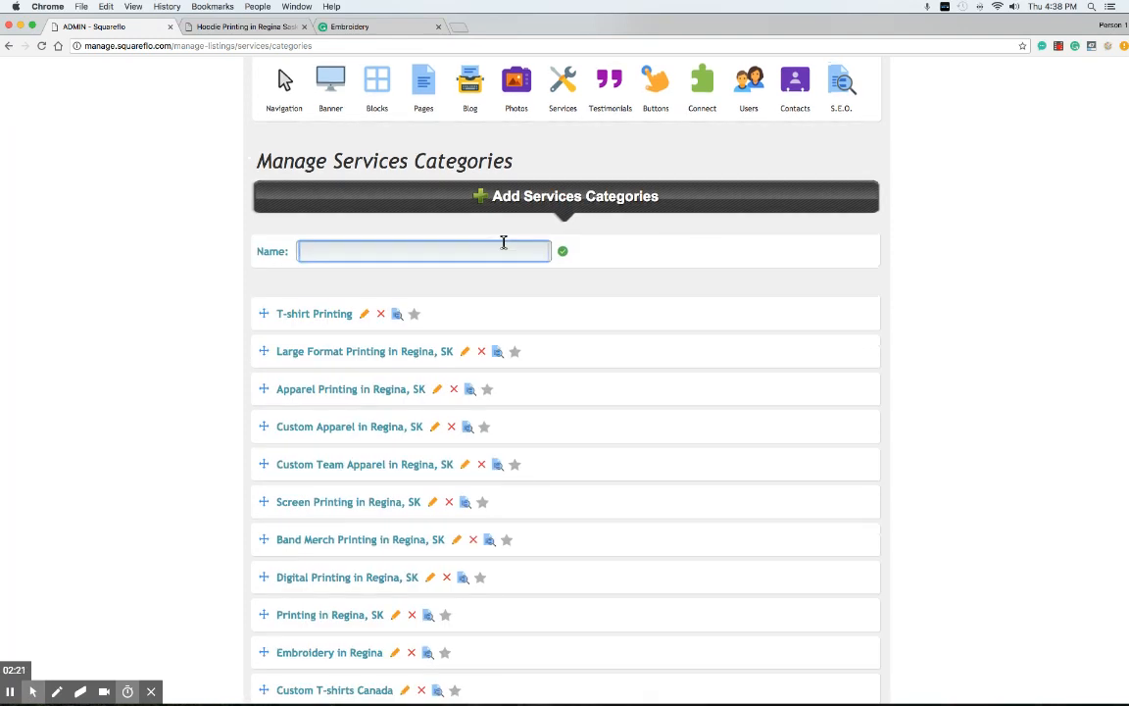
type("Test")
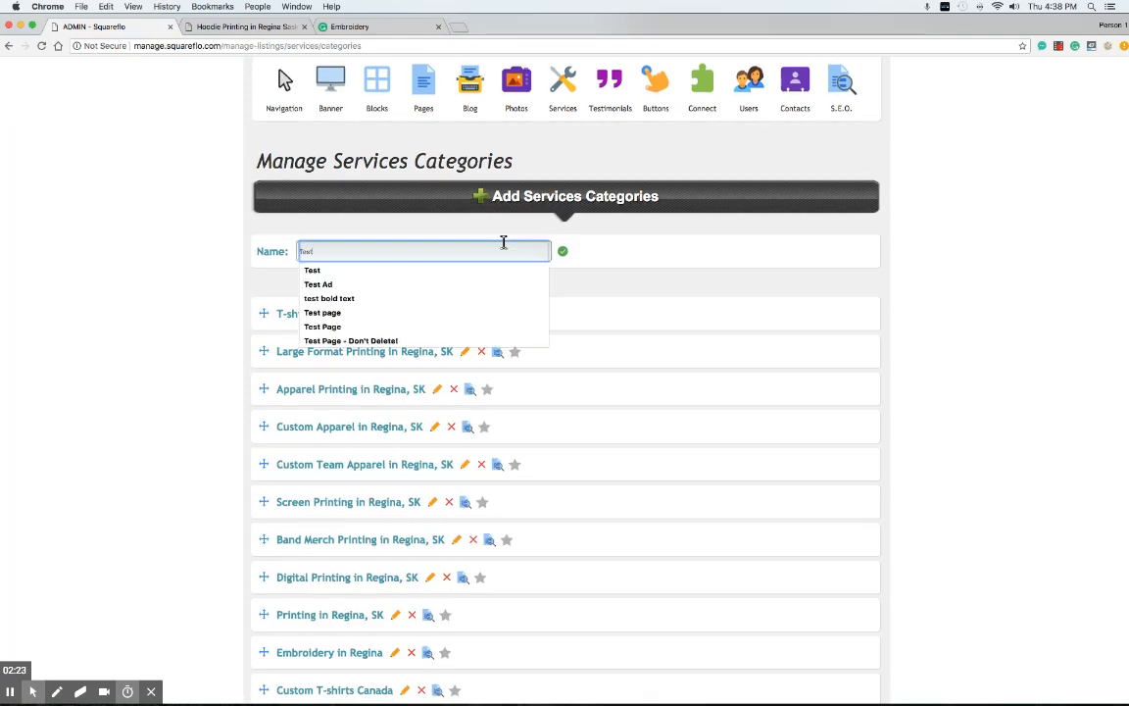
left_click(562, 253)
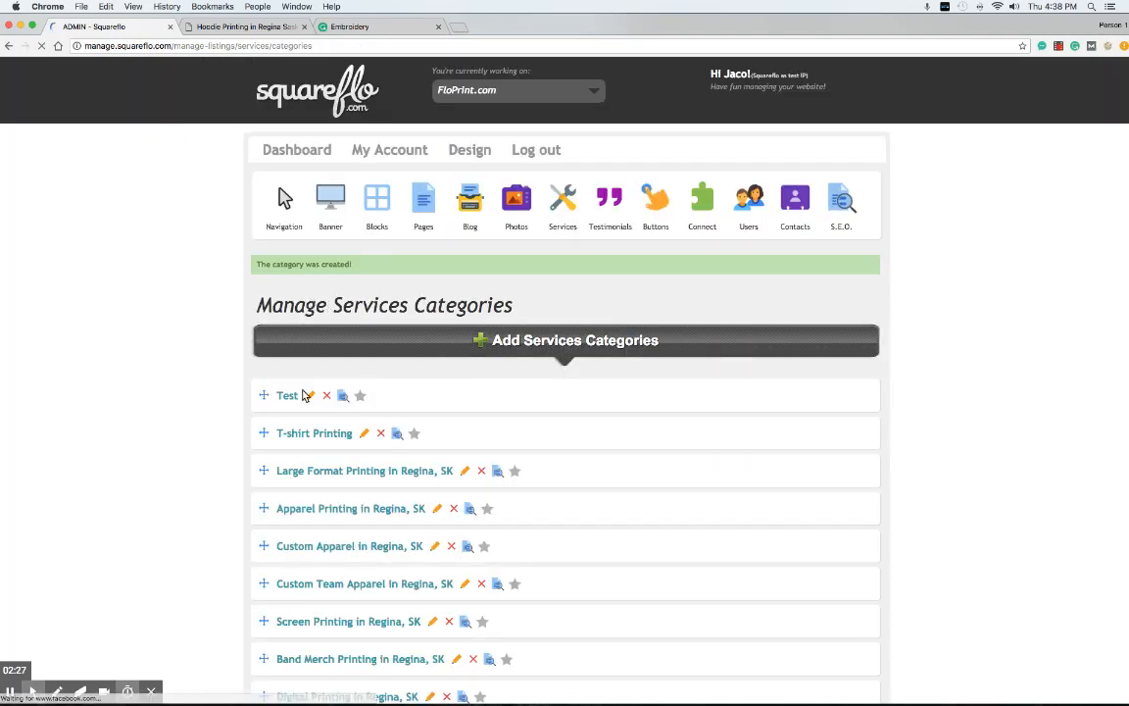
Delete the Test category again, confirming the removal
left_click(327, 395)
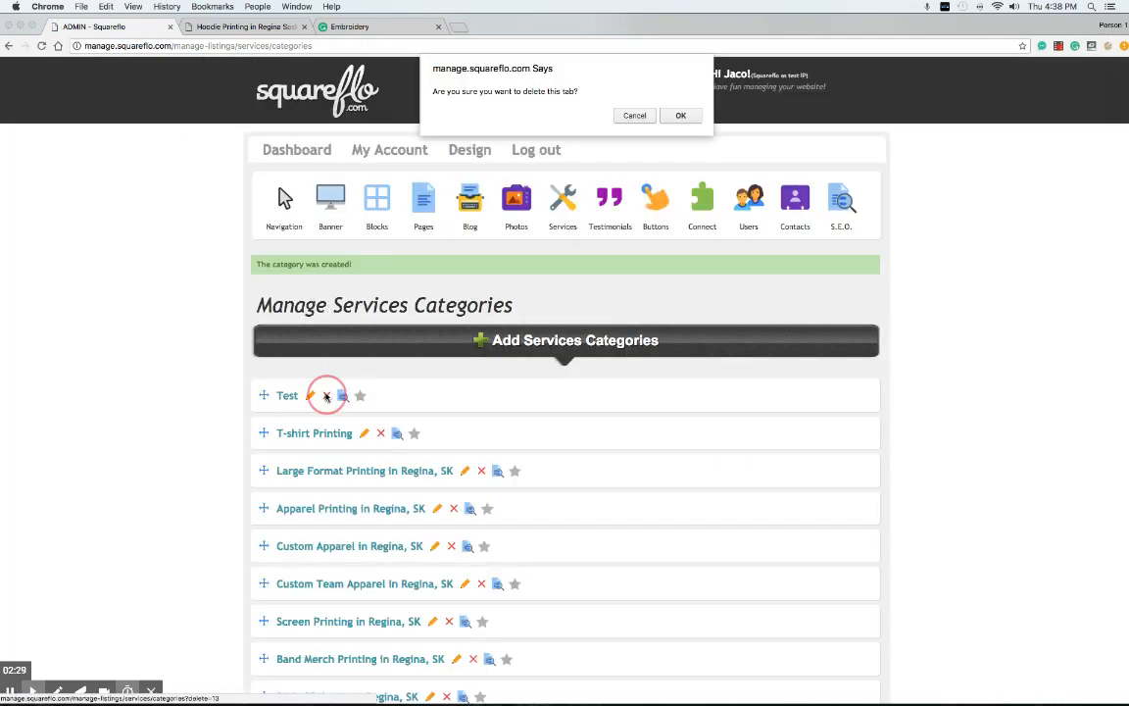
left_click(676, 116)
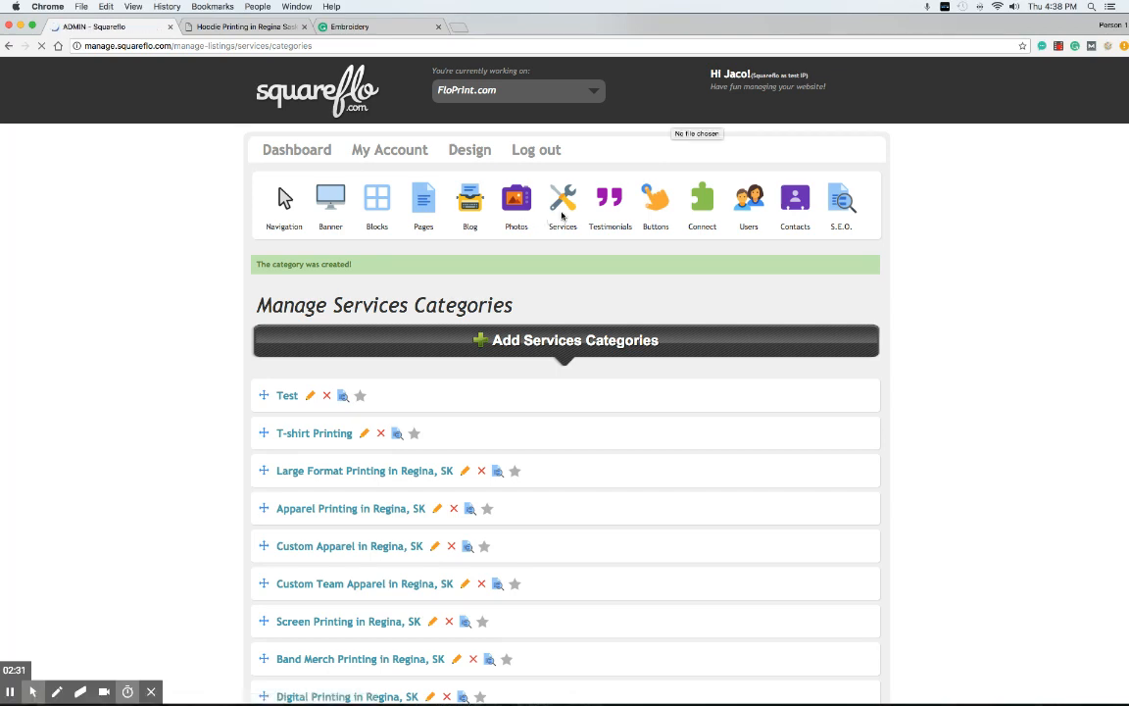
mouse_move(561, 210)
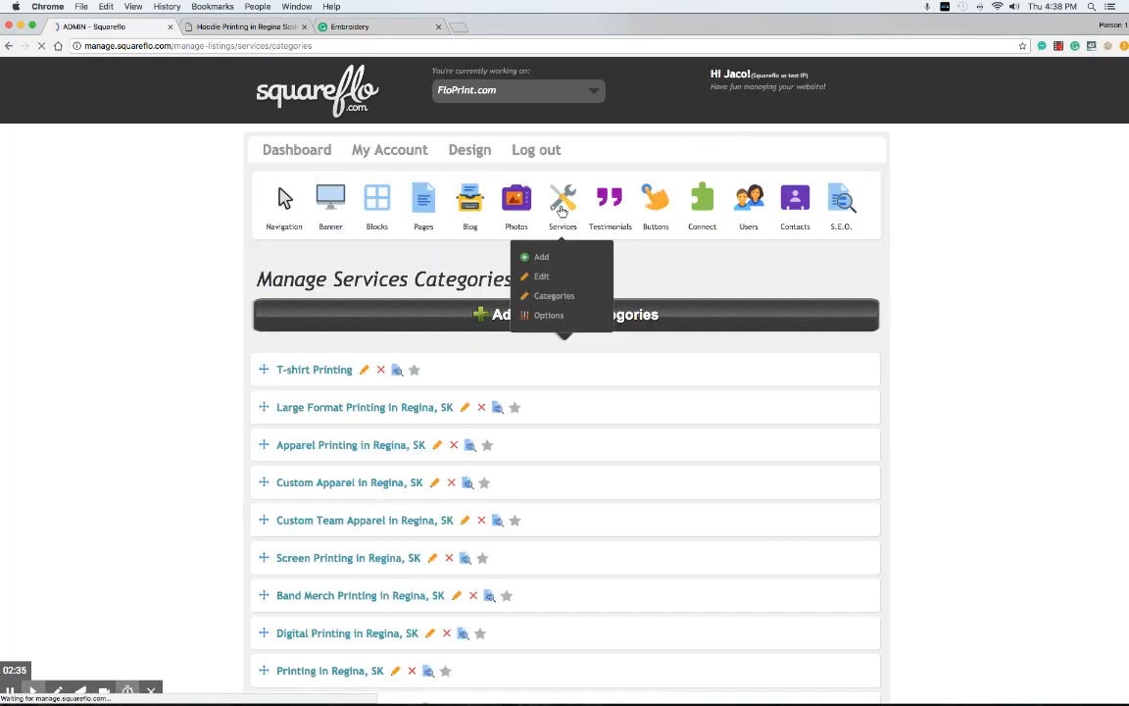
left_click(225, 28)
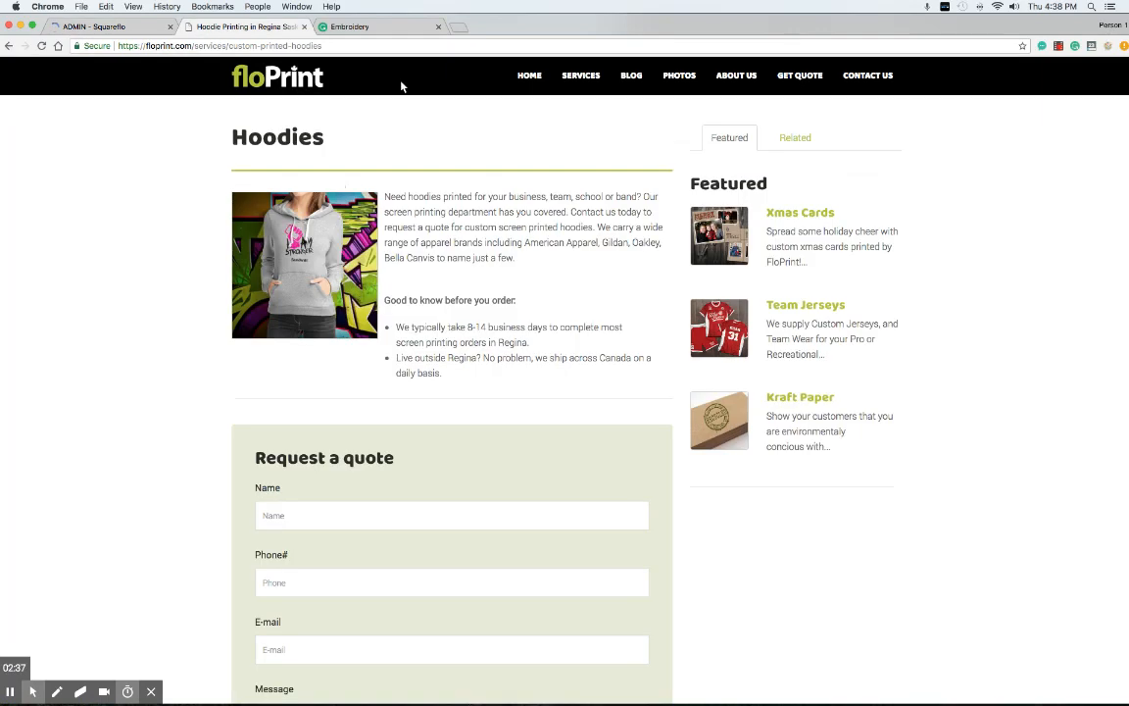
Confirm Embroidery is listed first on the public Services page, then edit it in Squareflo
left_click(582, 76)
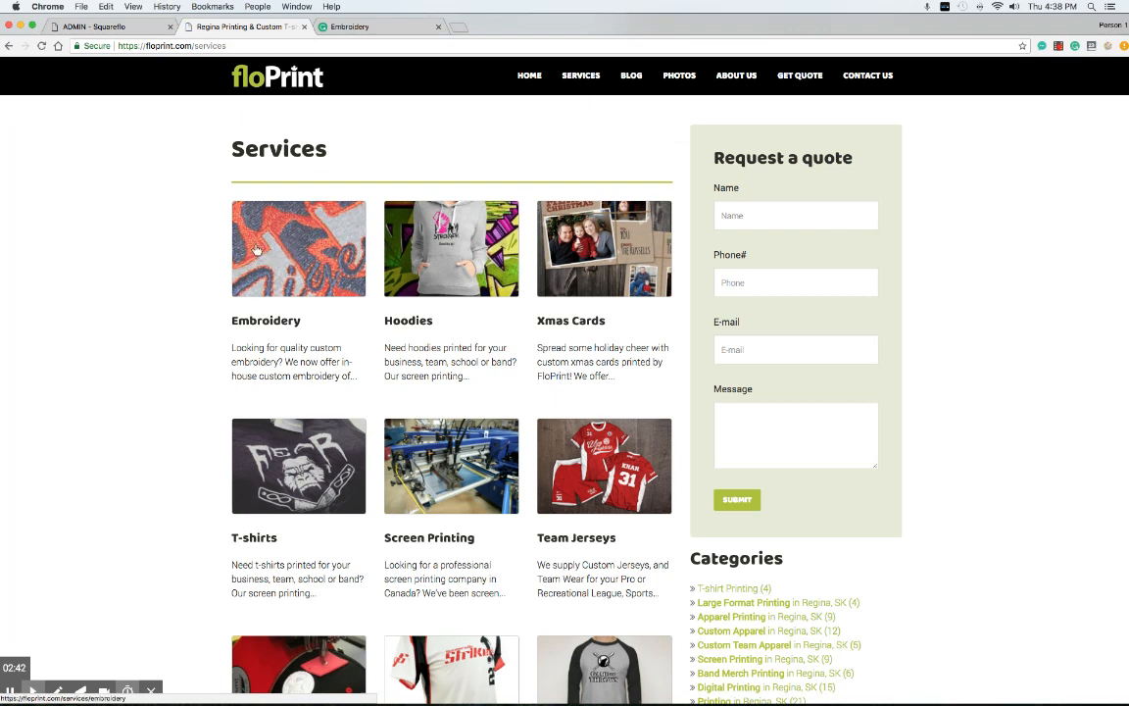
left_click(127, 26)
left_click(807, 416)
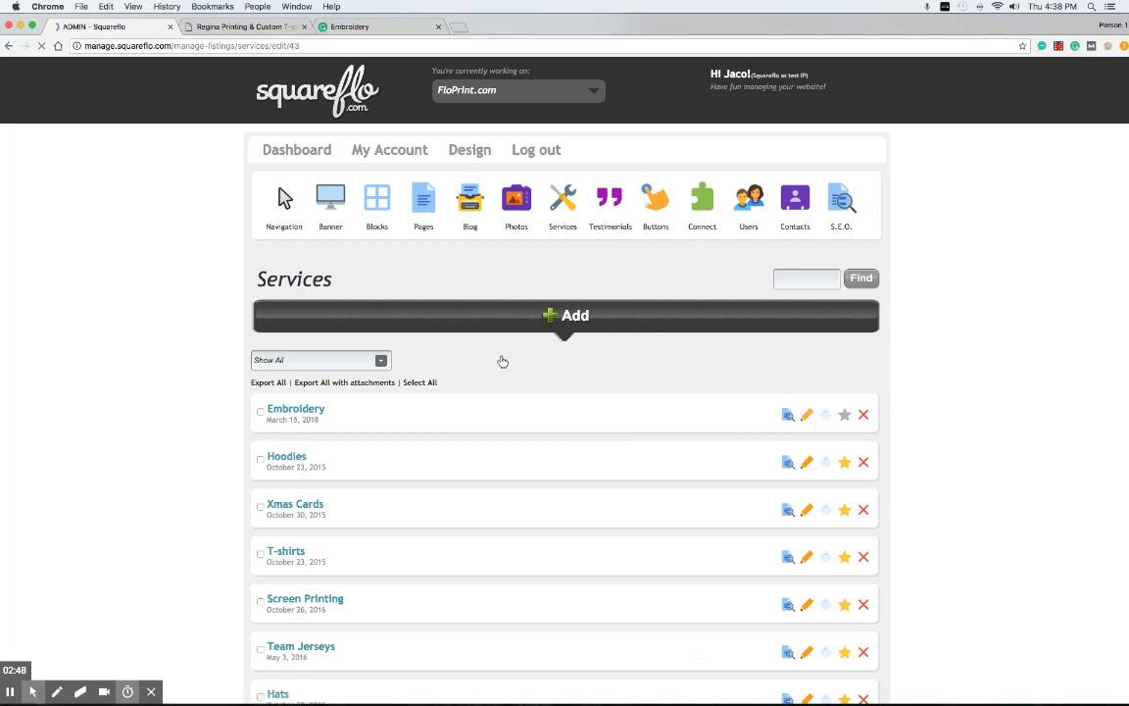
Extend the Embroidery slug to embroidery-regina-sk and republish the service
scroll(333, 366, "down", 3)
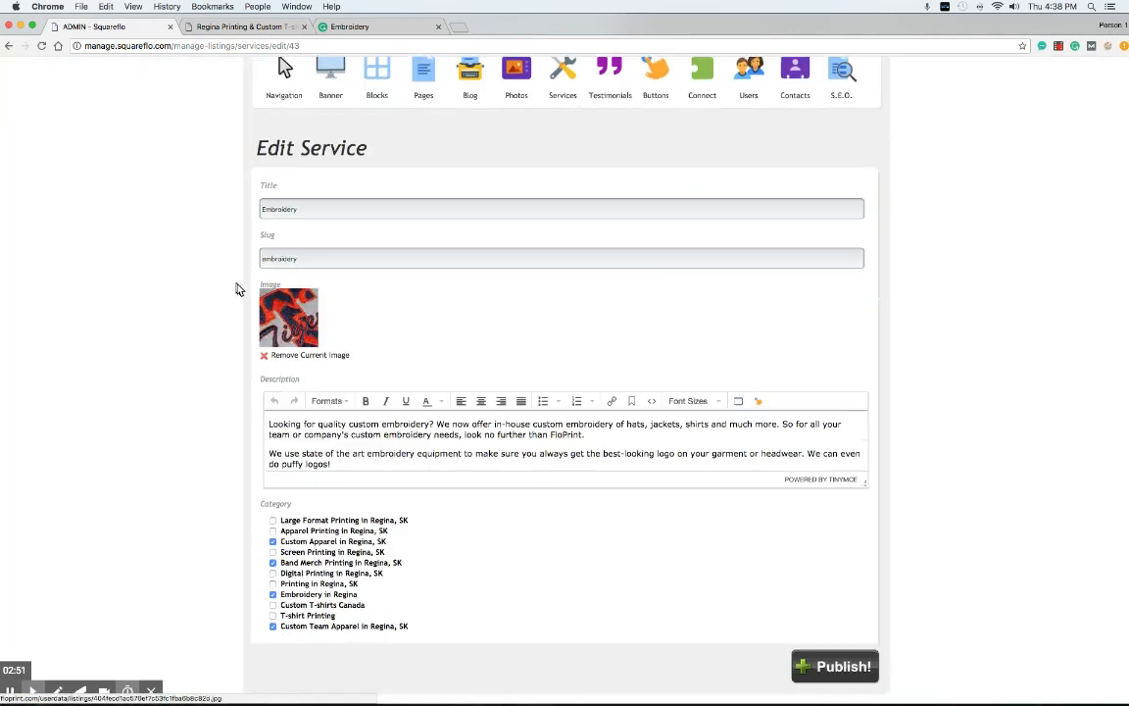
left_click(305, 258)
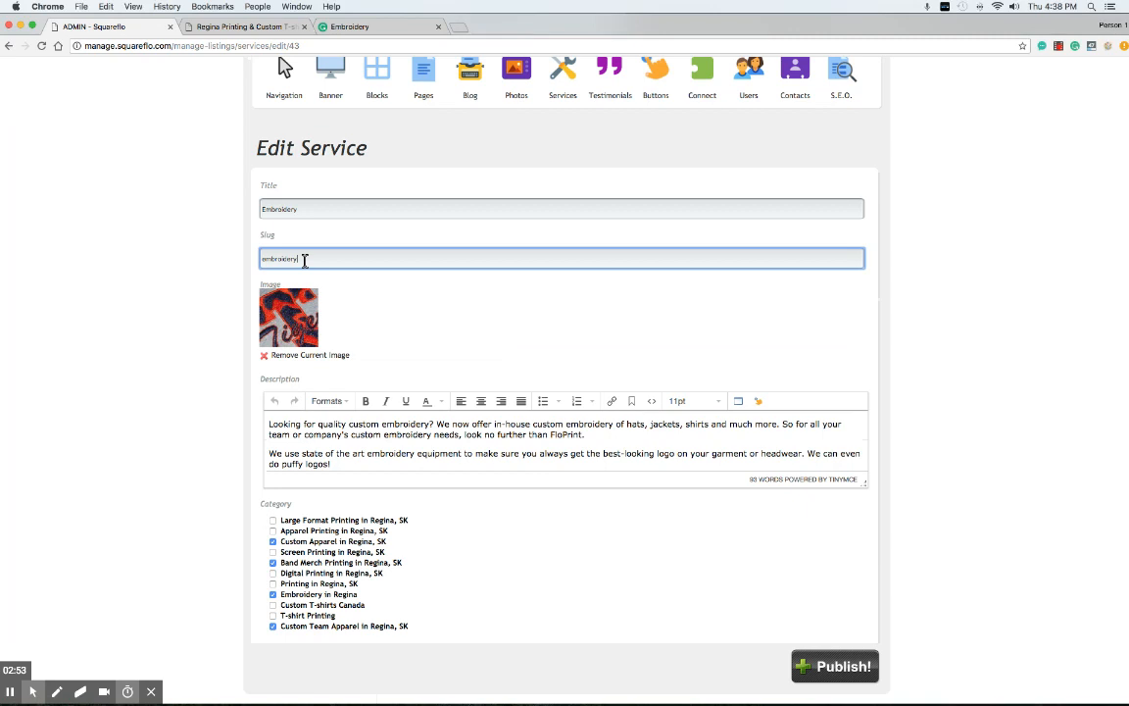
type("-regina")
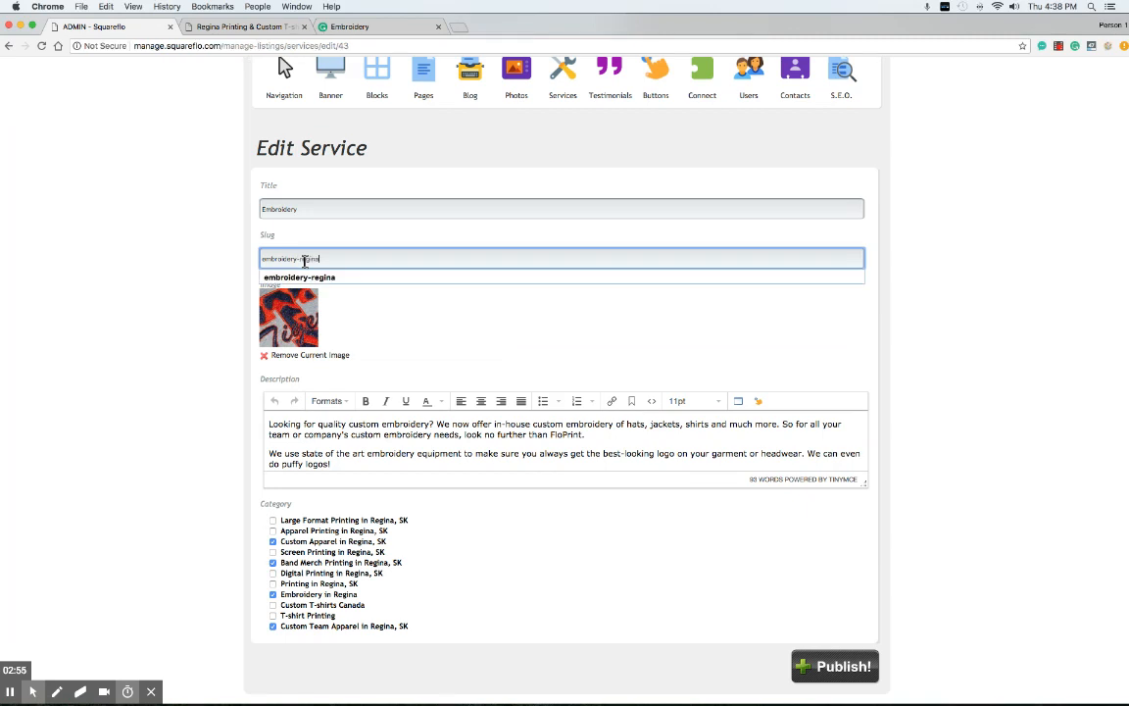
type("-sk")
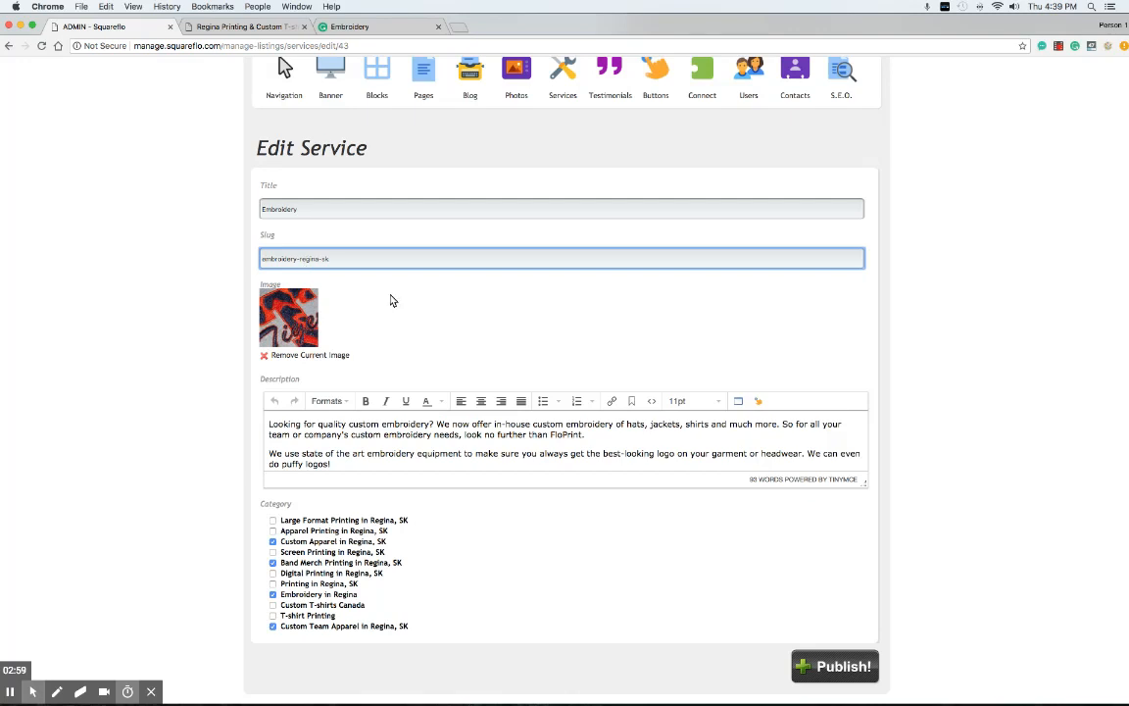
left_click(390, 301)
scroll(745, 353, "down", 1)
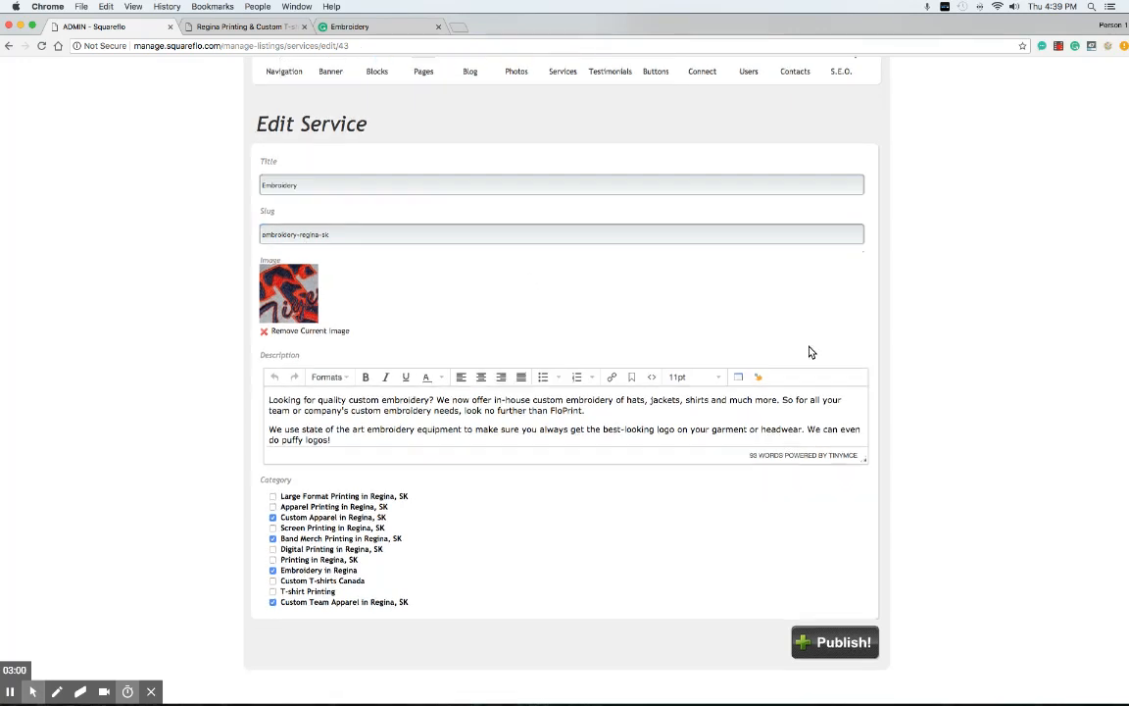
left_click(845, 639)
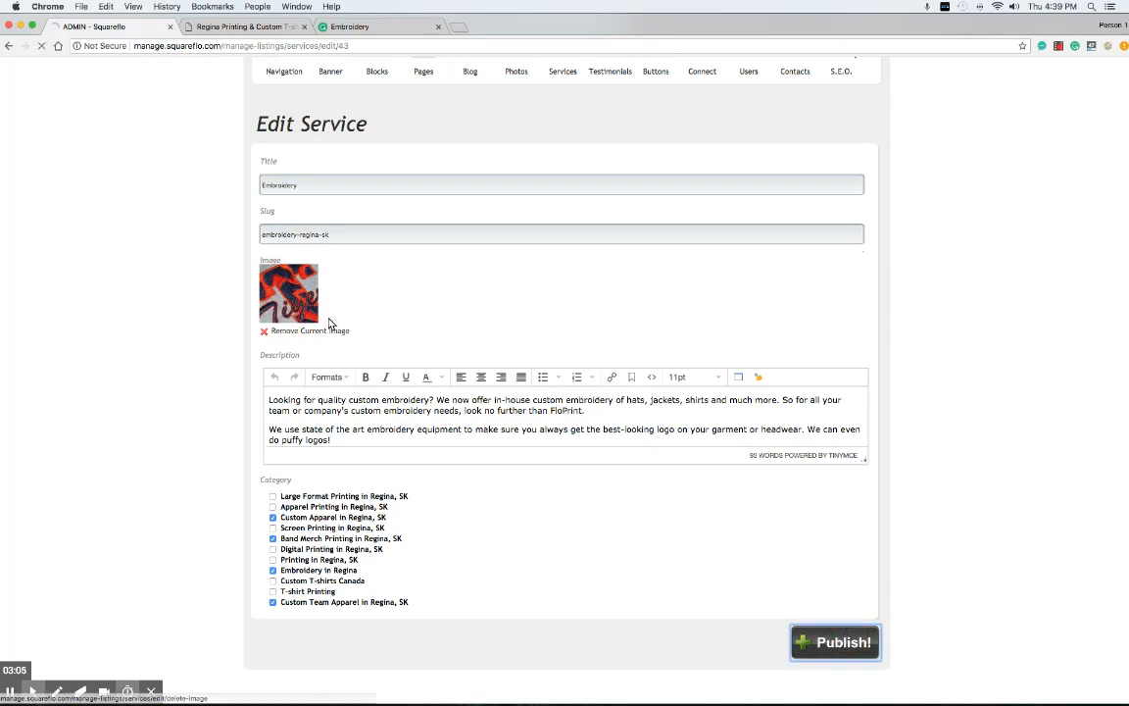
Open Embroidery from the public Services page and find the old address shows Entry not found
left_click(284, 26)
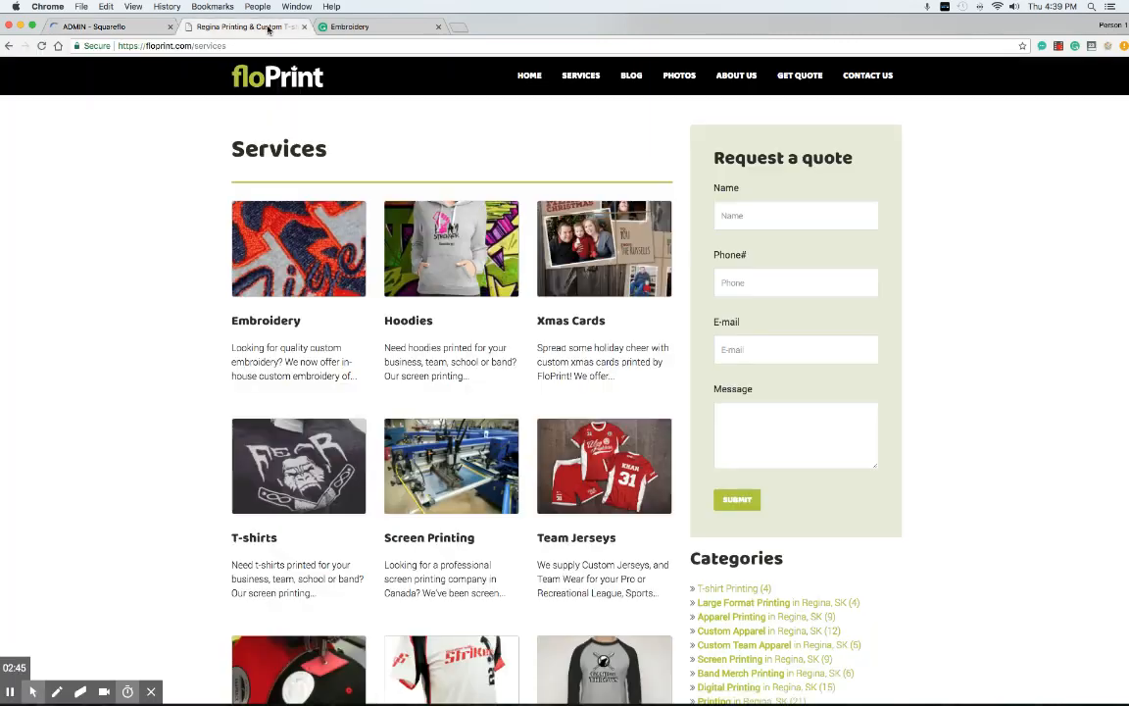
left_click(286, 274)
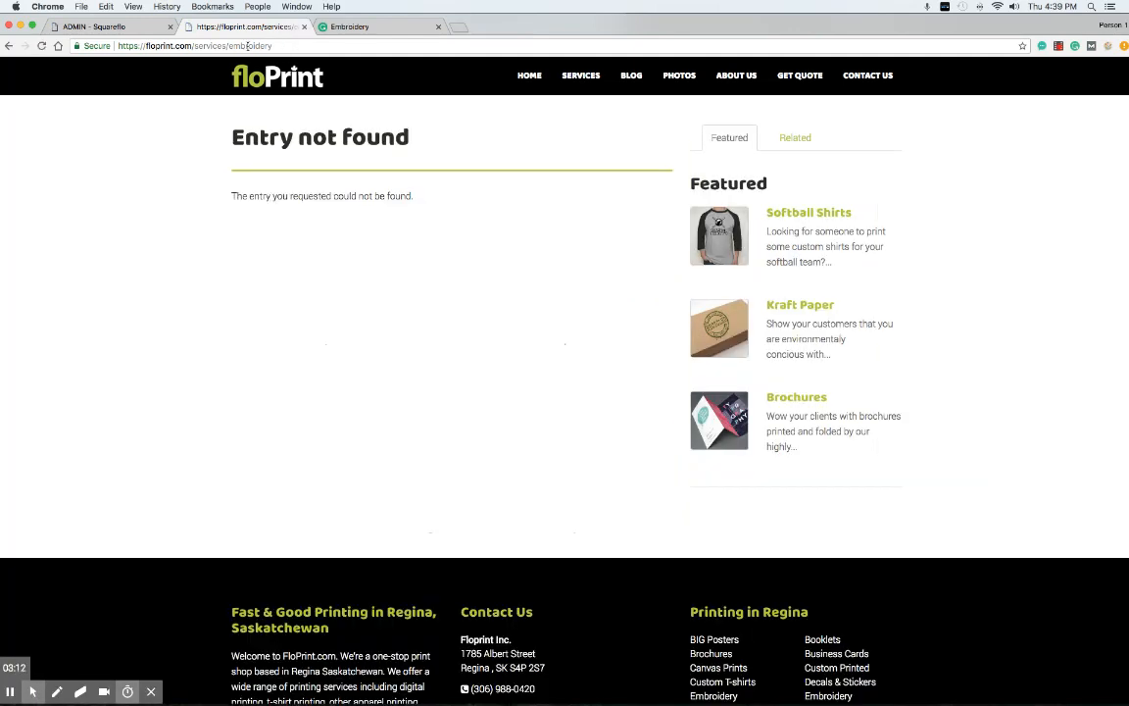
left_click_drag(276, 46, 238, 45)
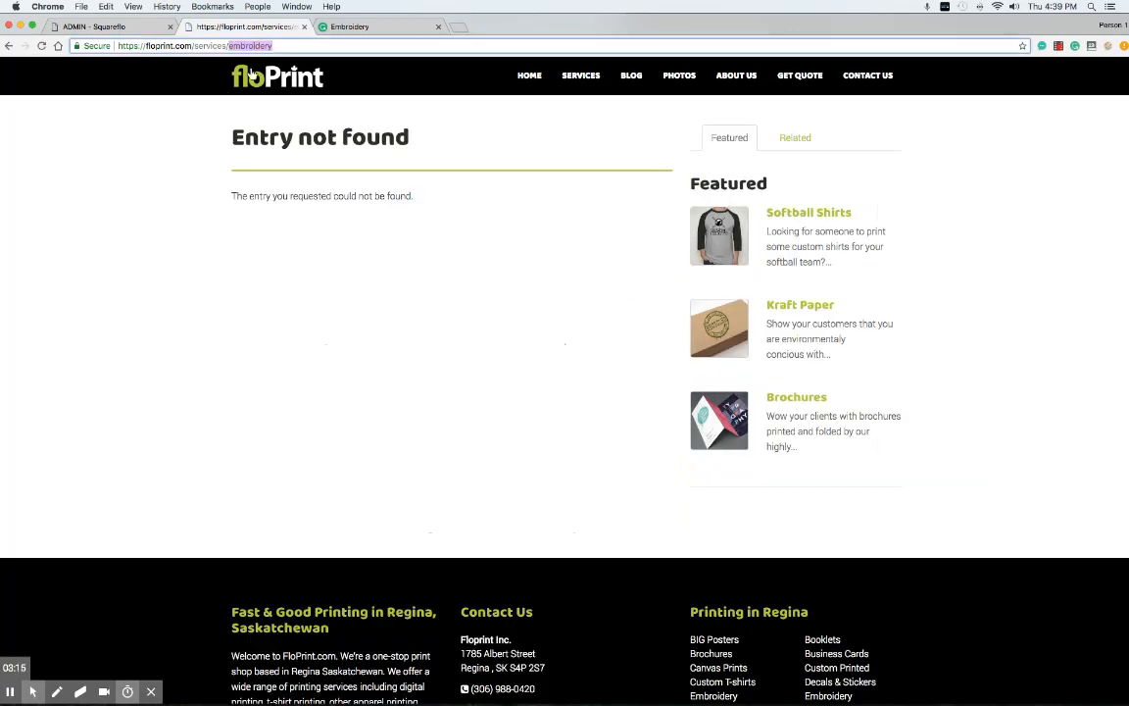
scroll(245, 299, "down", 1)
key("Return")
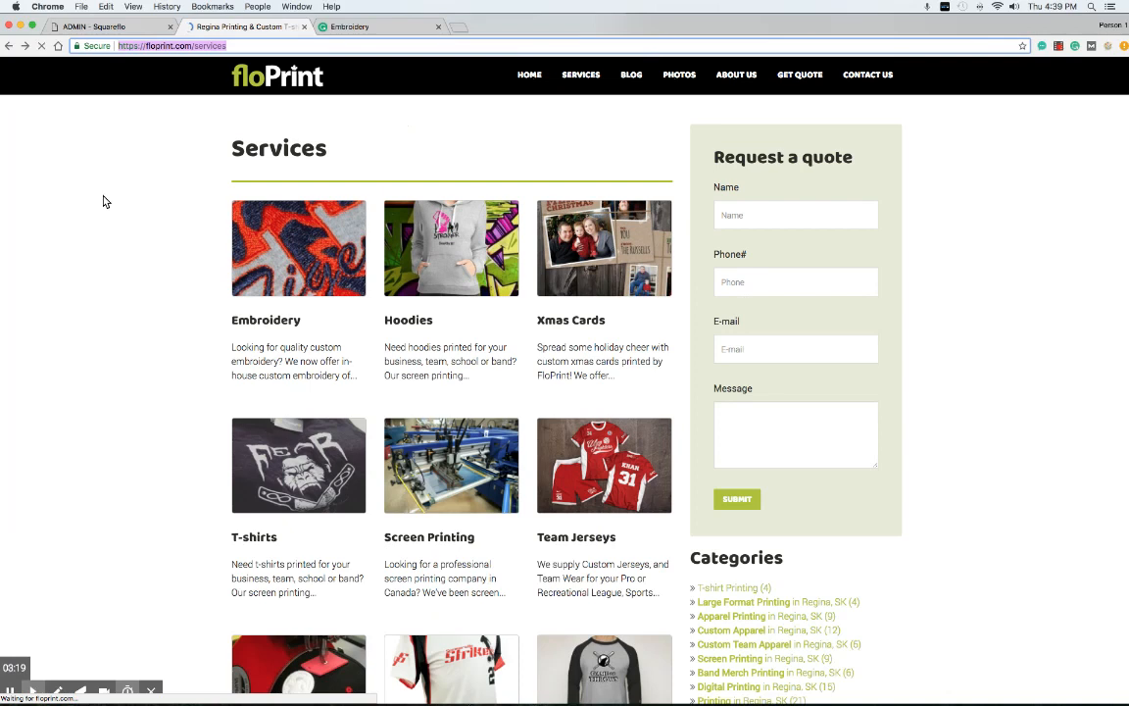
Reload the Services page and open Embroidery at services/embroidery-regina-sk
left_click(41, 46)
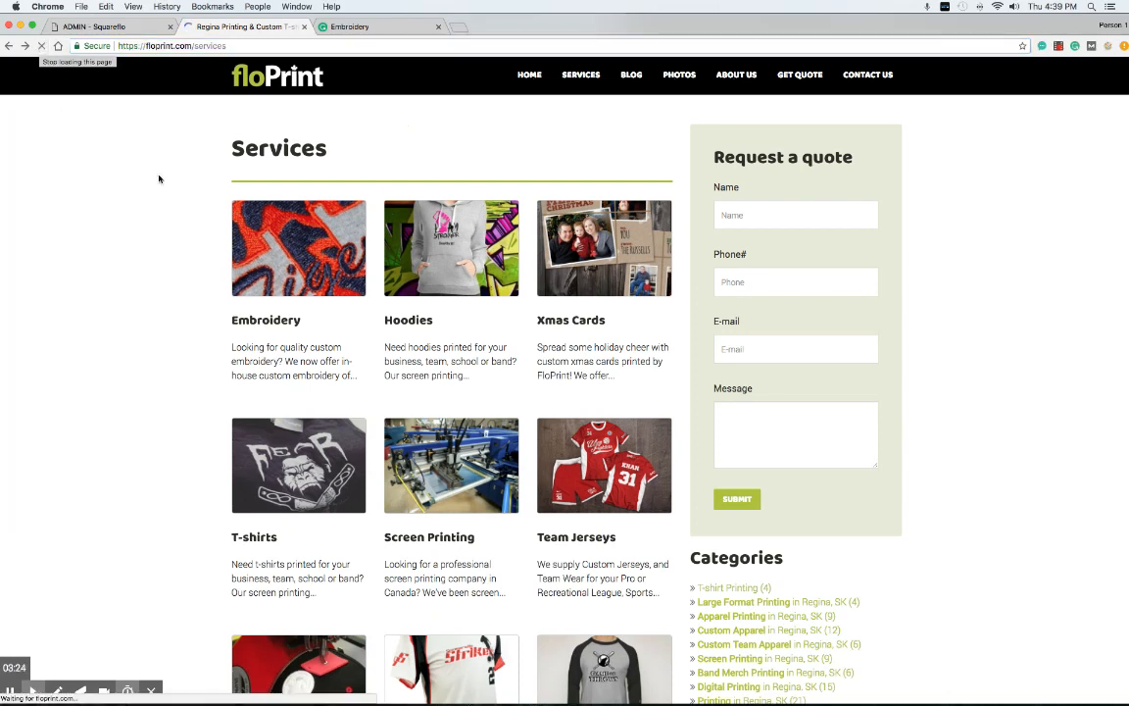
left_click(296, 259)
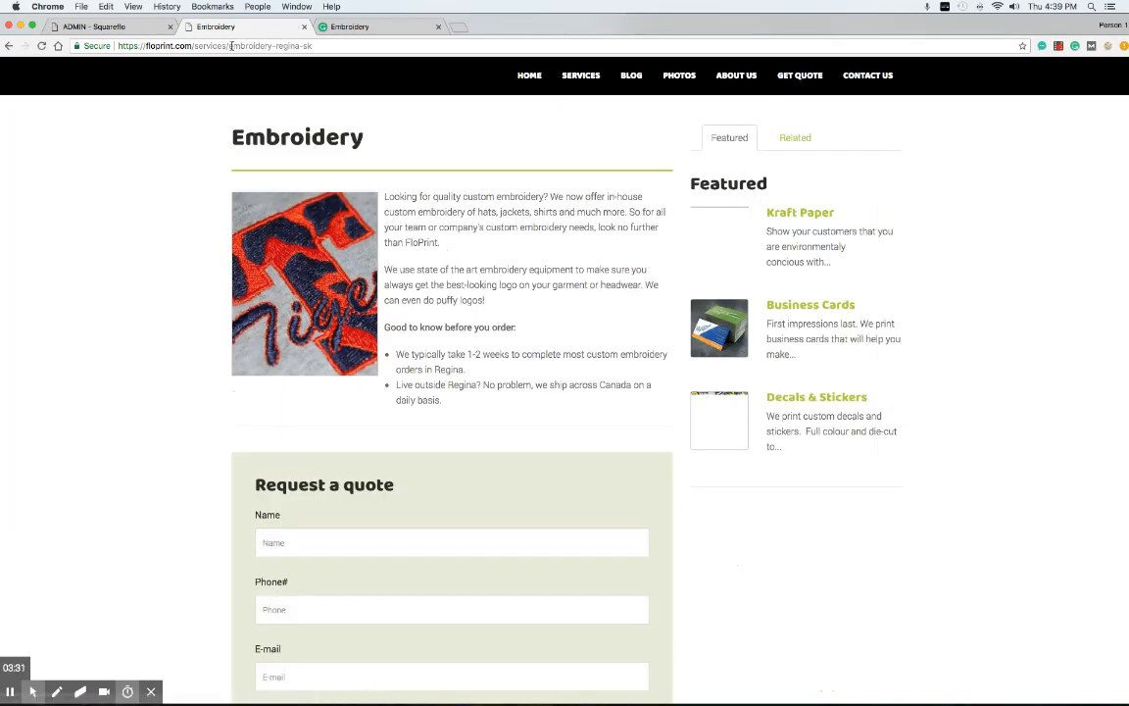
mouse_move(232, 46)
left_mouse_down()
mouse_move(321, 47)
mouse_move(228, 45)
left_mouse_up()
Fill the Embroidery quote form with saved contact details and a test message, then submit it
left_click(296, 45)
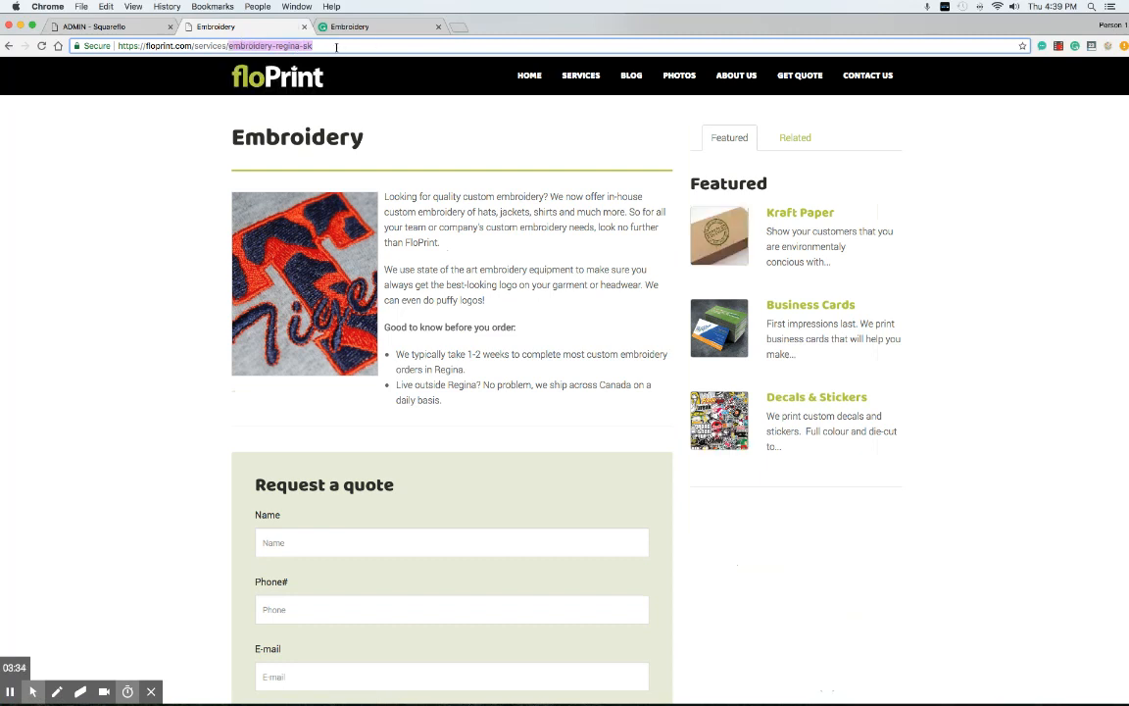
left_click(273, 47)
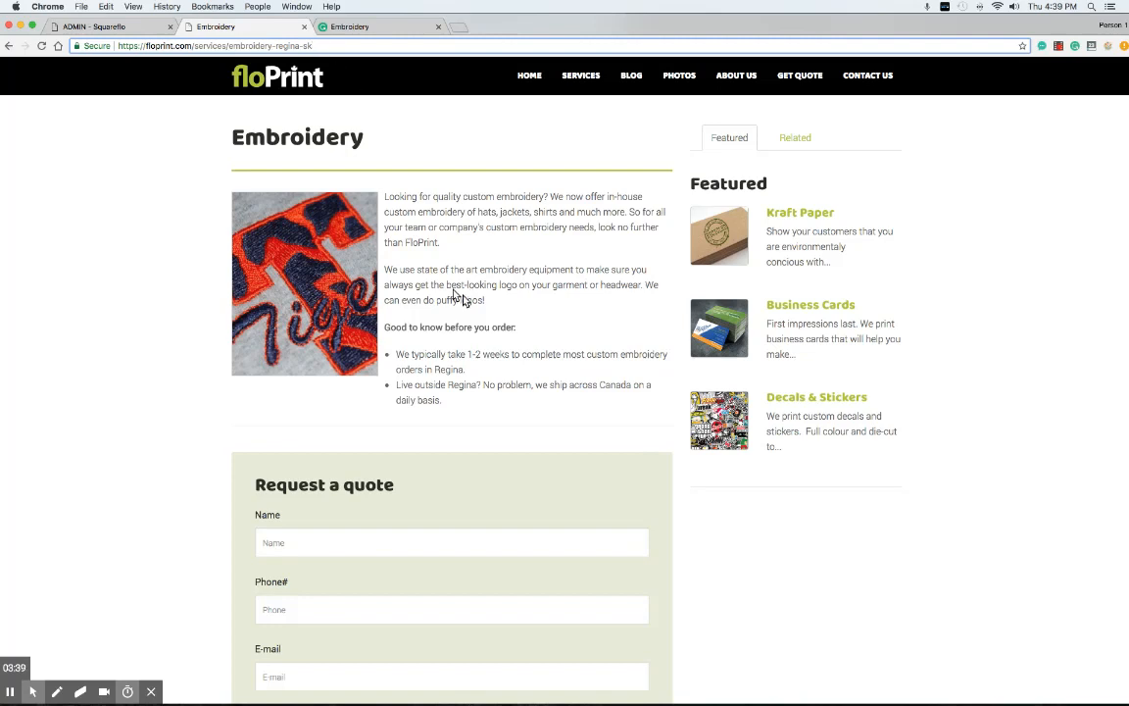
scroll(403, 295, "down", 3)
left_click(295, 427)
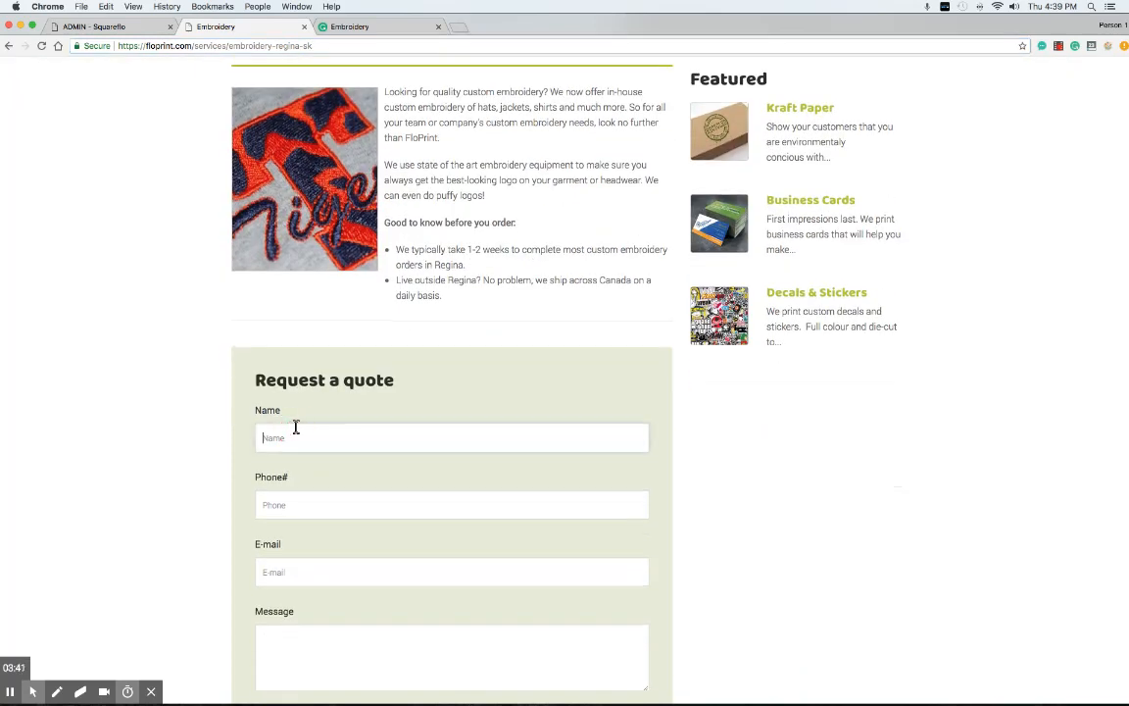
type("Ja")
key("Down")
key("Return")
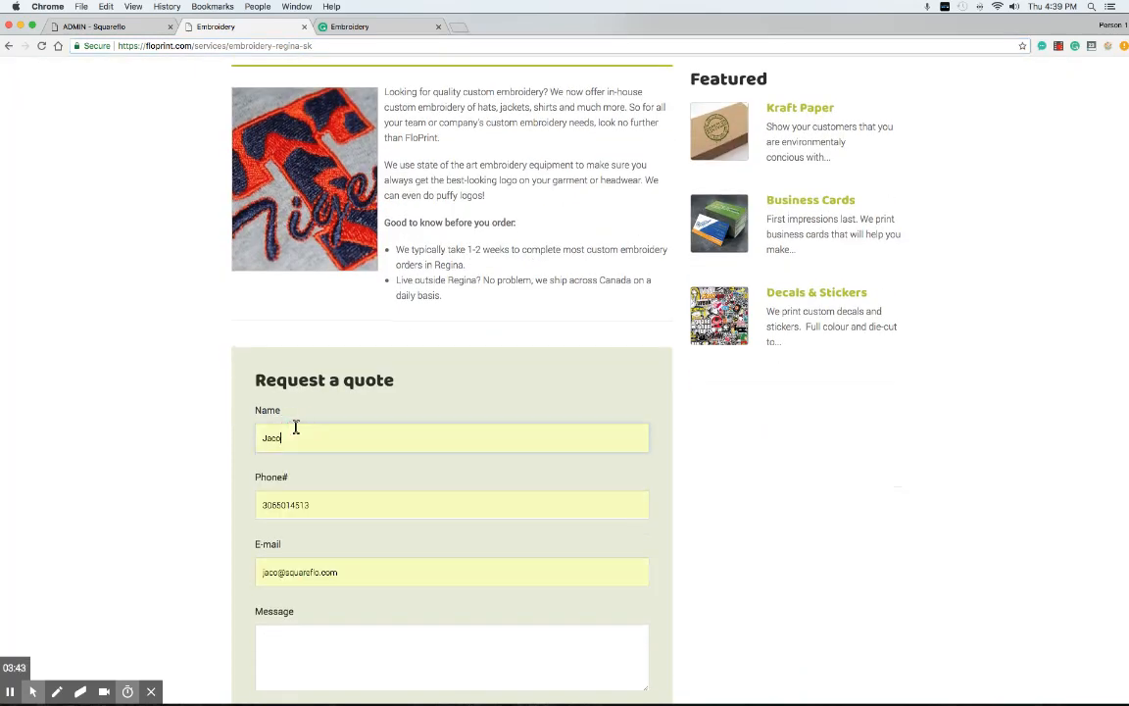
scroll(366, 423, "down", 3)
left_click(274, 522)
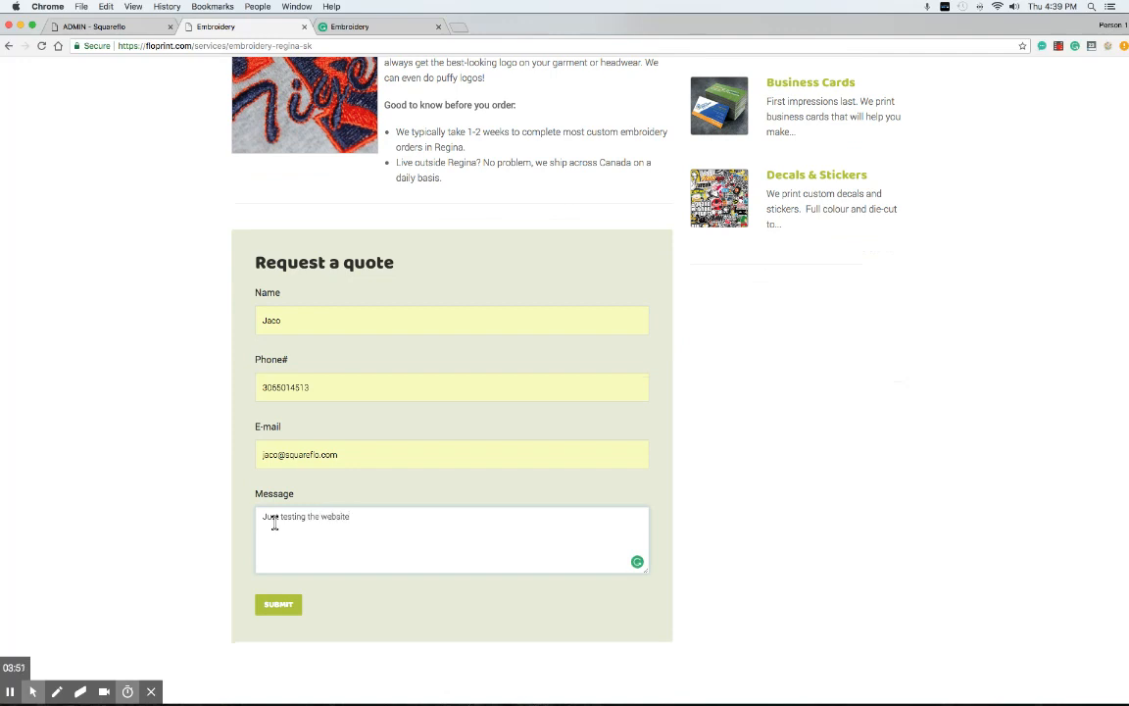
scroll(294, 627, "up", 1)
left_click(284, 618)
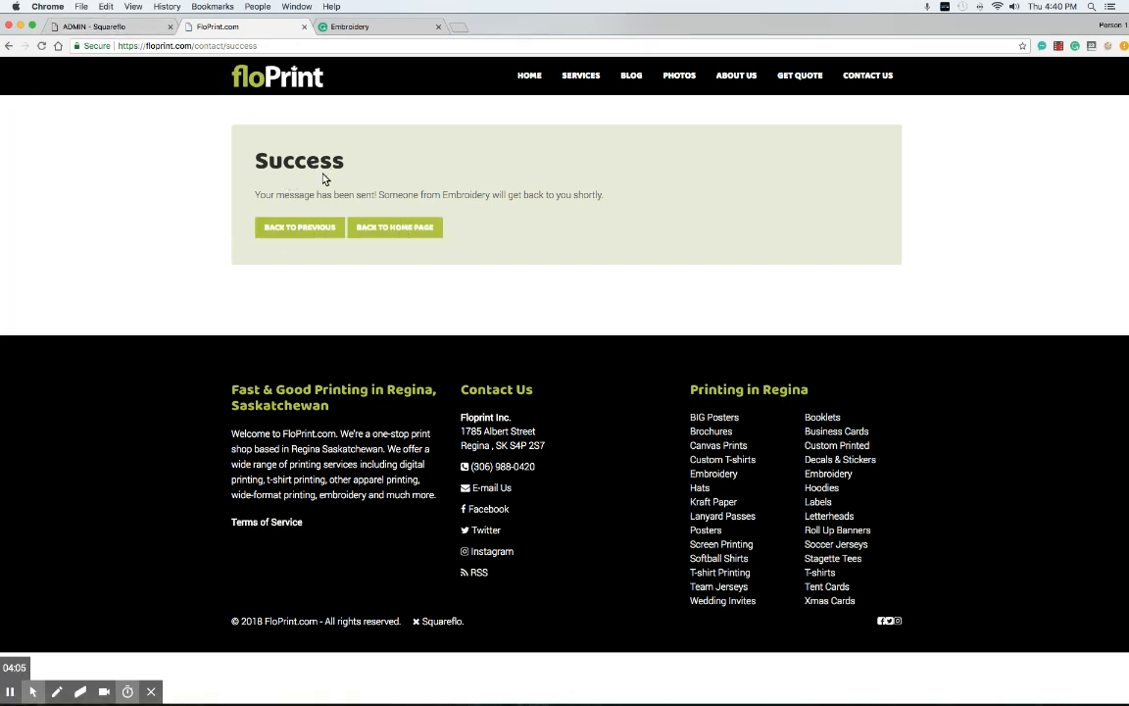
Leave the success page and open Squareflo's Contacts list
left_click(118, 45)
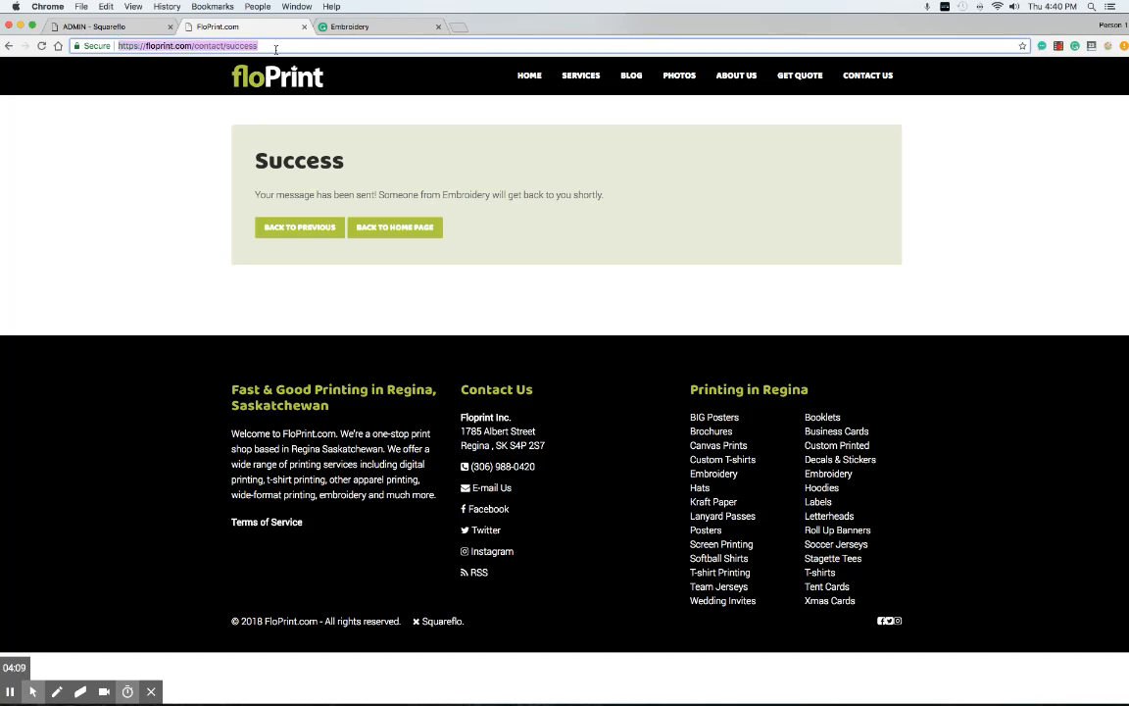
left_click(8, 47)
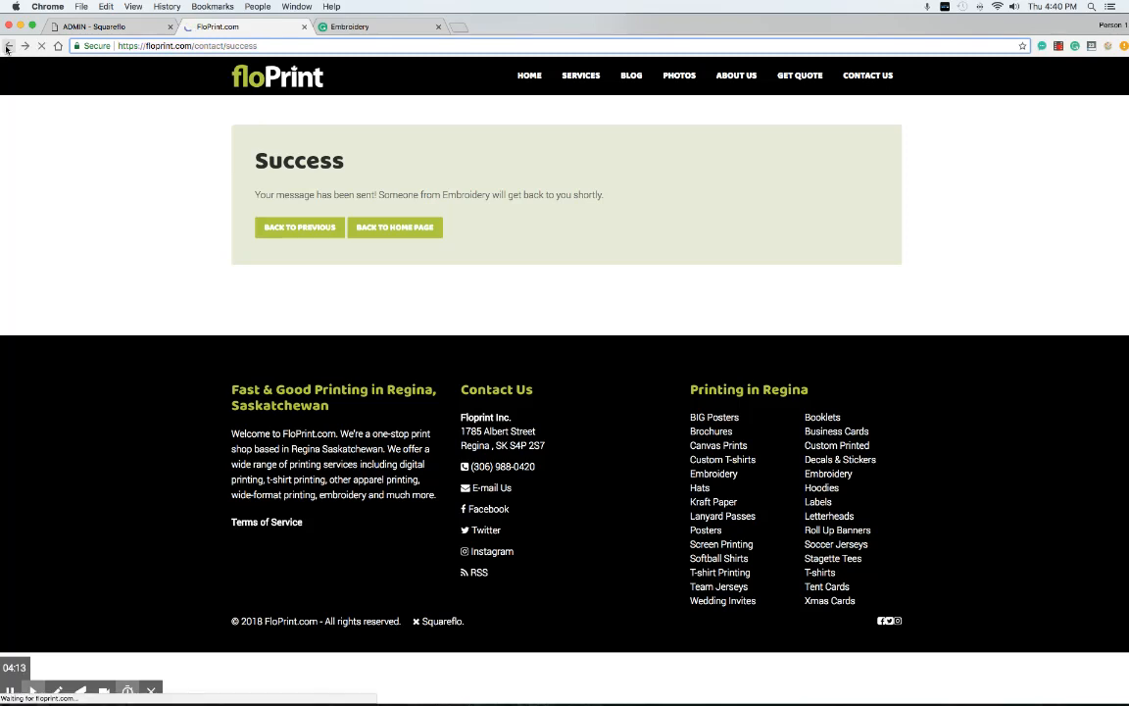
left_click(122, 30)
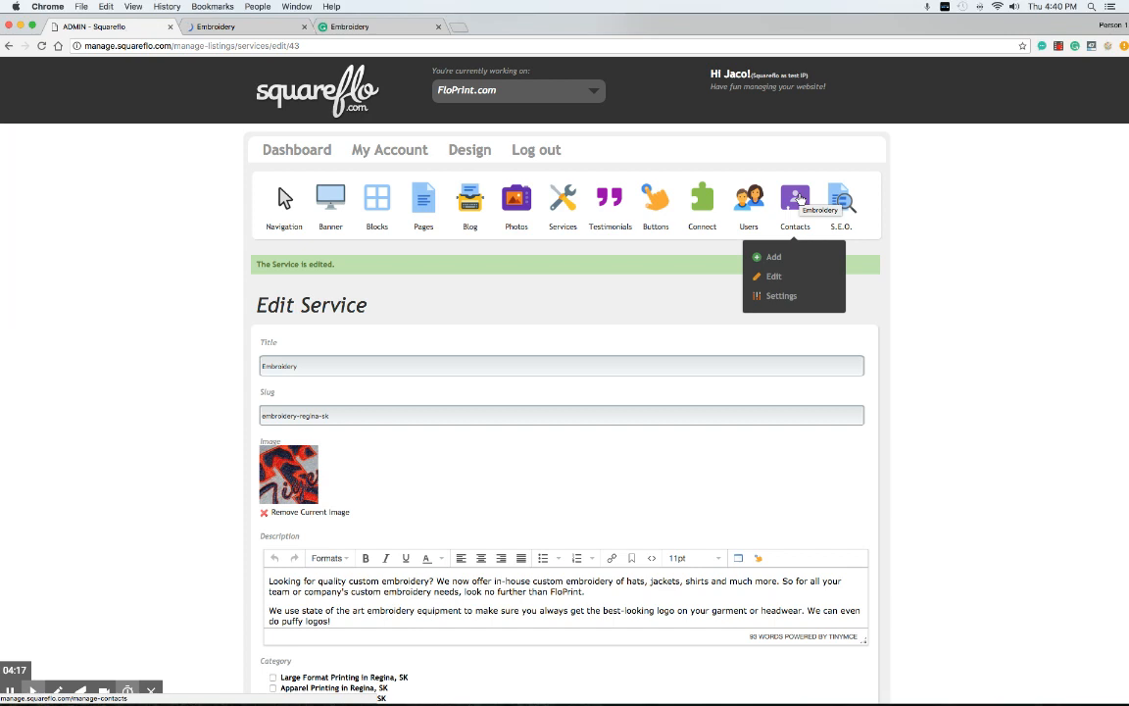
left_click(799, 199)
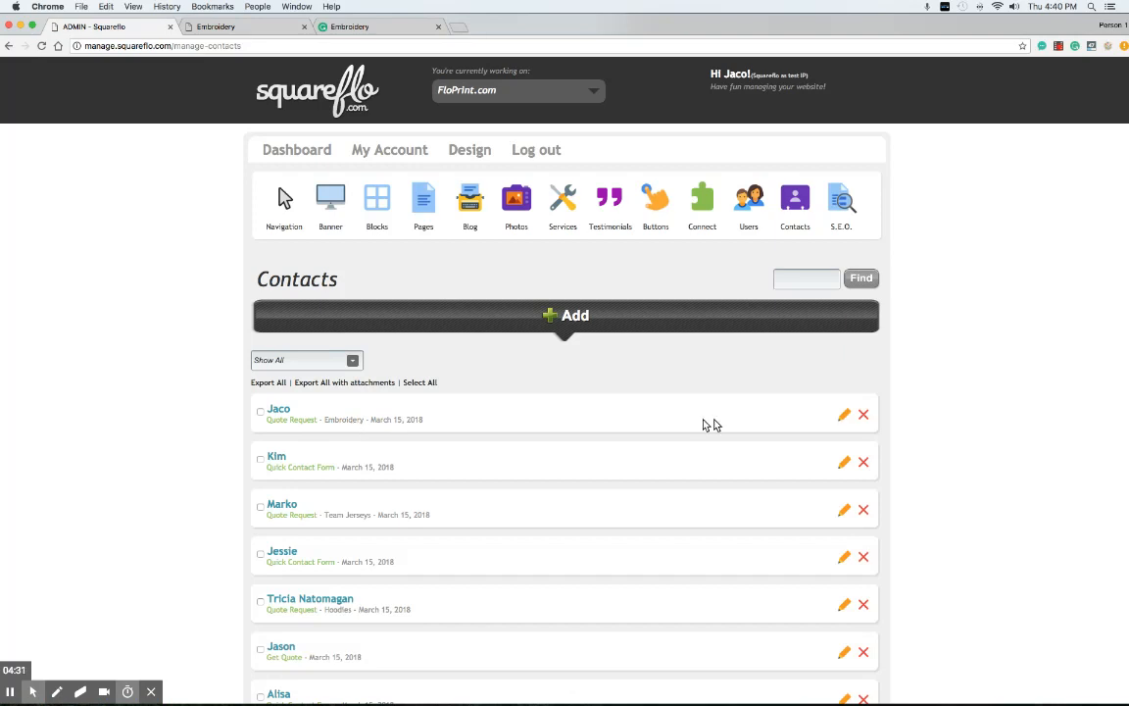
Inspect the Embroidery Quote Request dated March 15, 2018, then return to the contacts list
left_click(843, 416)
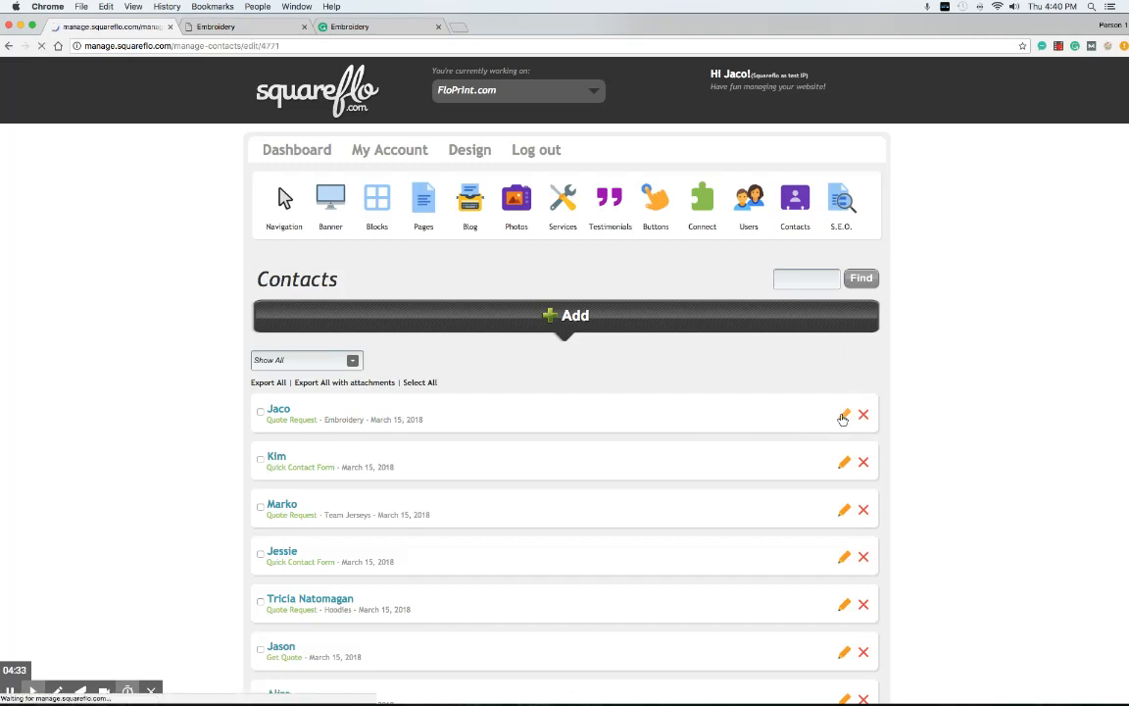
scroll(489, 368, "down", 5)
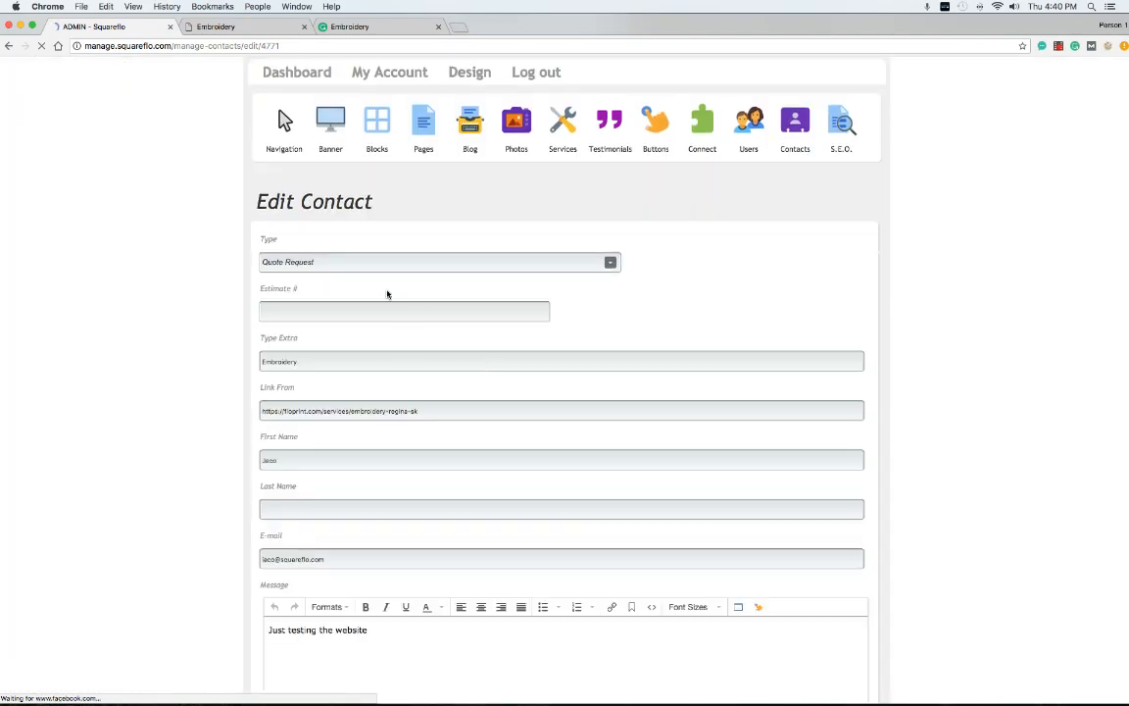
scroll(392, 314, "up", 3)
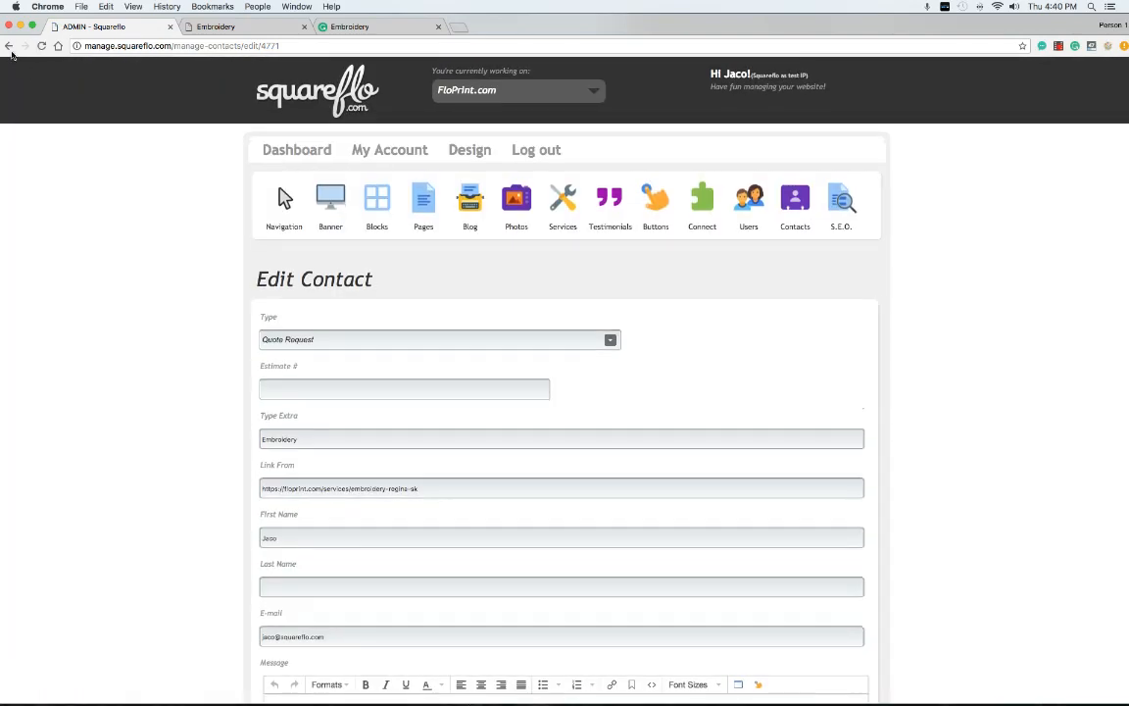
left_click(8, 47)
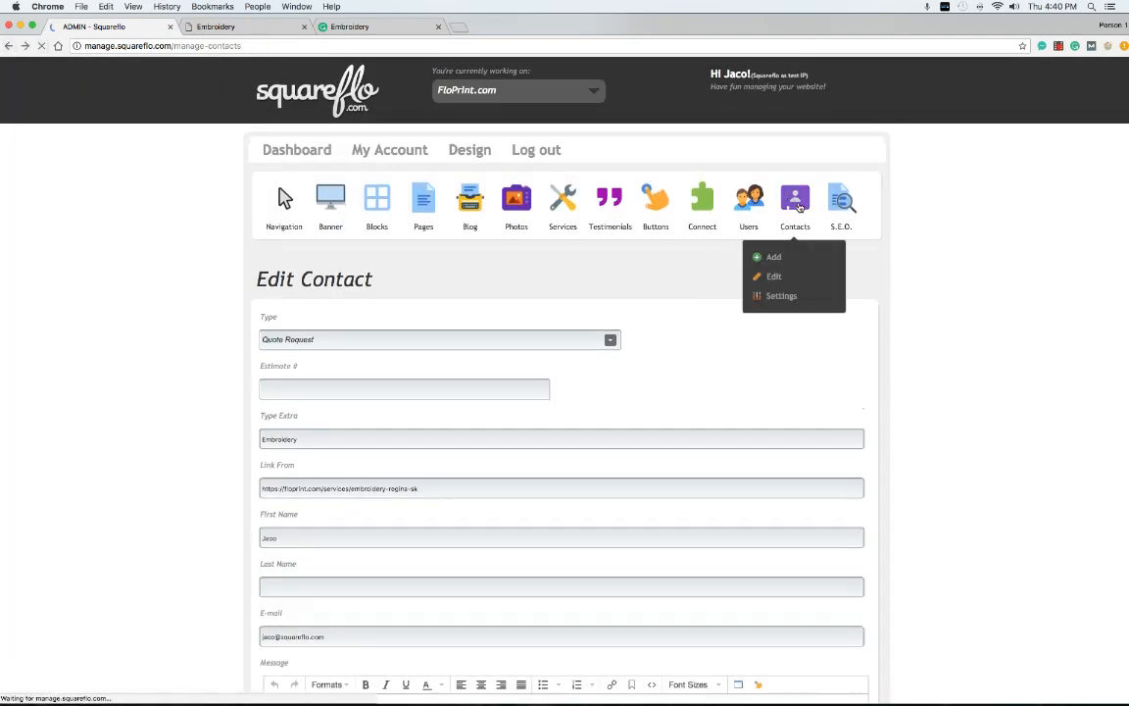
In the Services list, move Embroidery lower and Xmas Cards below Soccer Jerseys
left_click(571, 196)
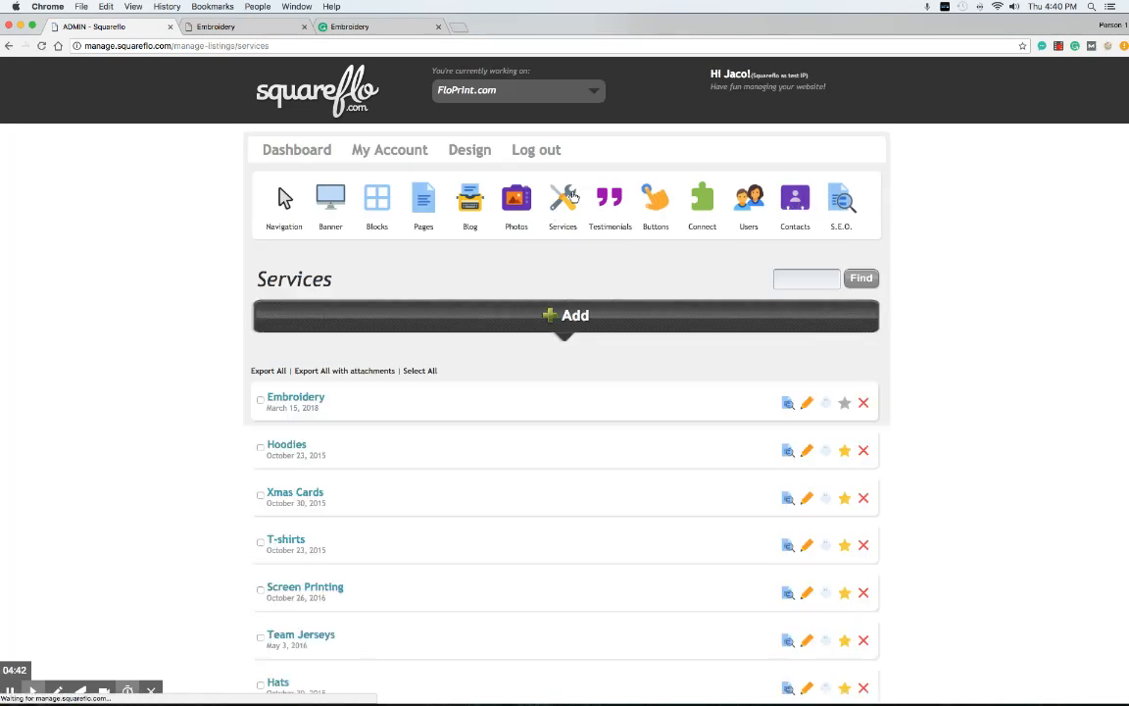
scroll(381, 360, "down", 3)
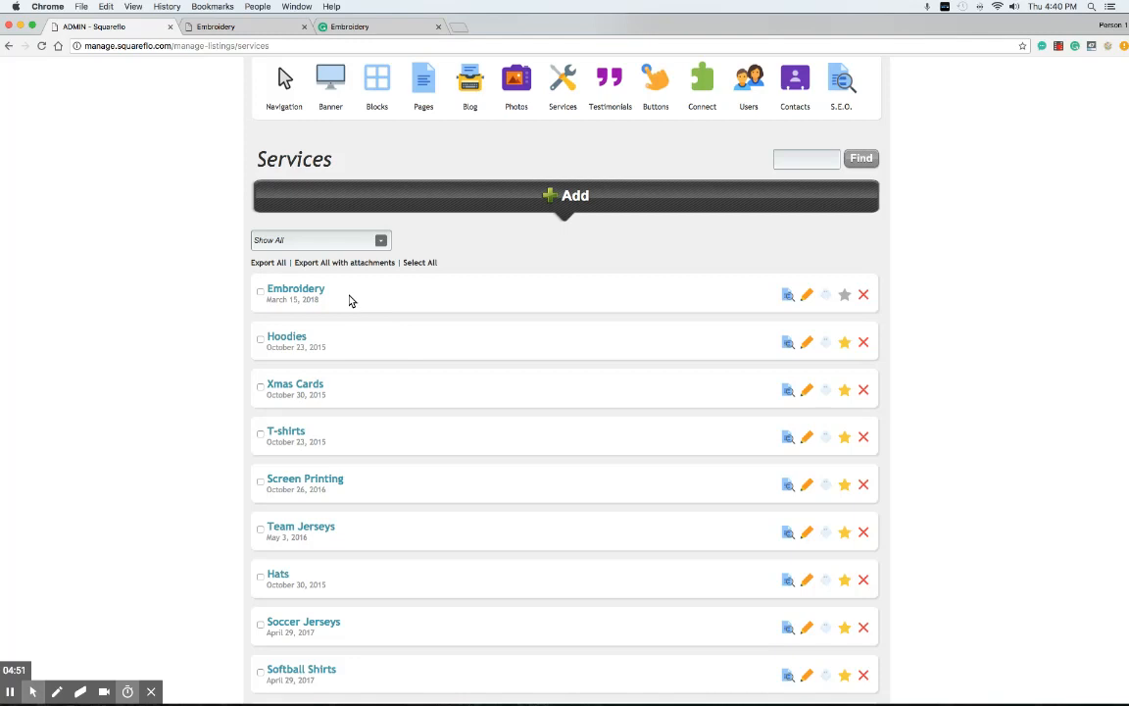
left_click_drag(350, 299, 331, 280)
left_click_drag(304, 392, 309, 575)
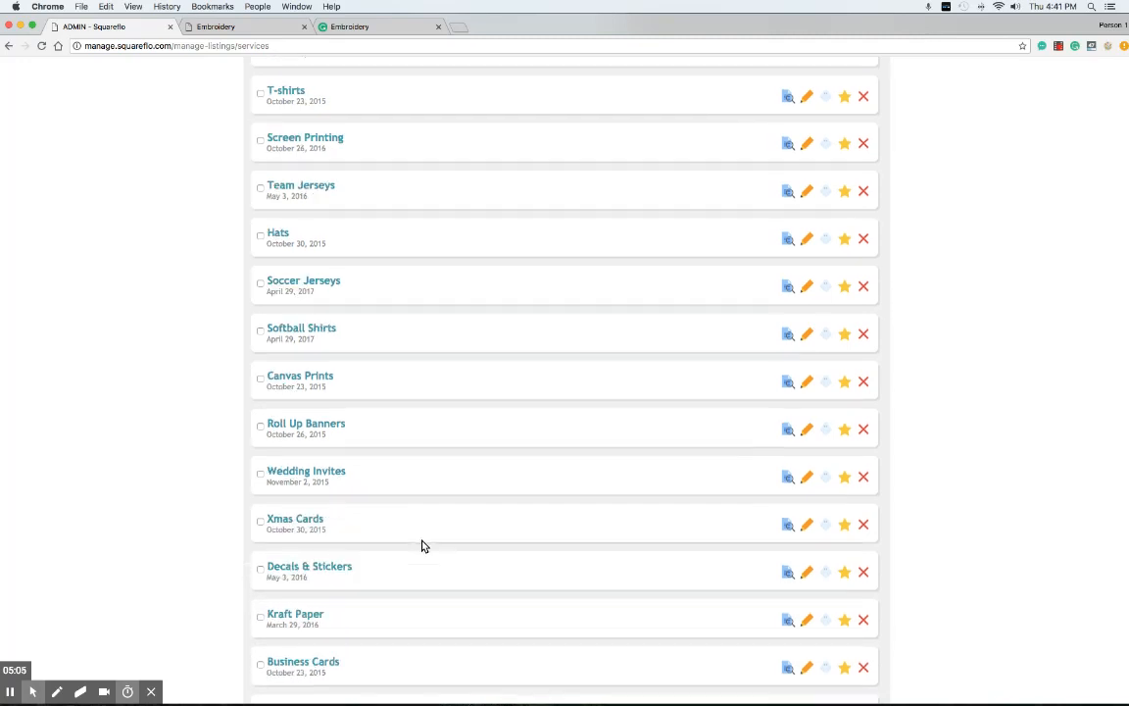
Order T-shirts, Soccer Jerseys, then Hats first, with Team Jerseys after Hoodies, and publish
scroll(424, 547, "up", 2)
left_click_drag(303, 371, 294, 275)
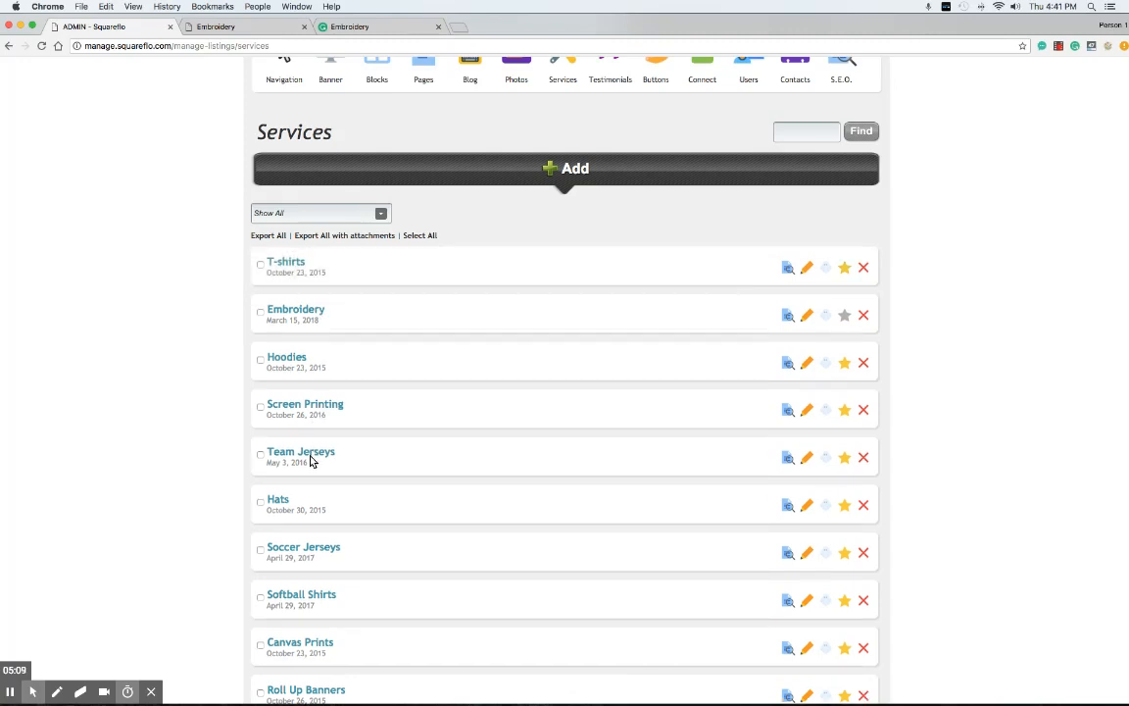
left_click_drag(312, 461, 304, 318)
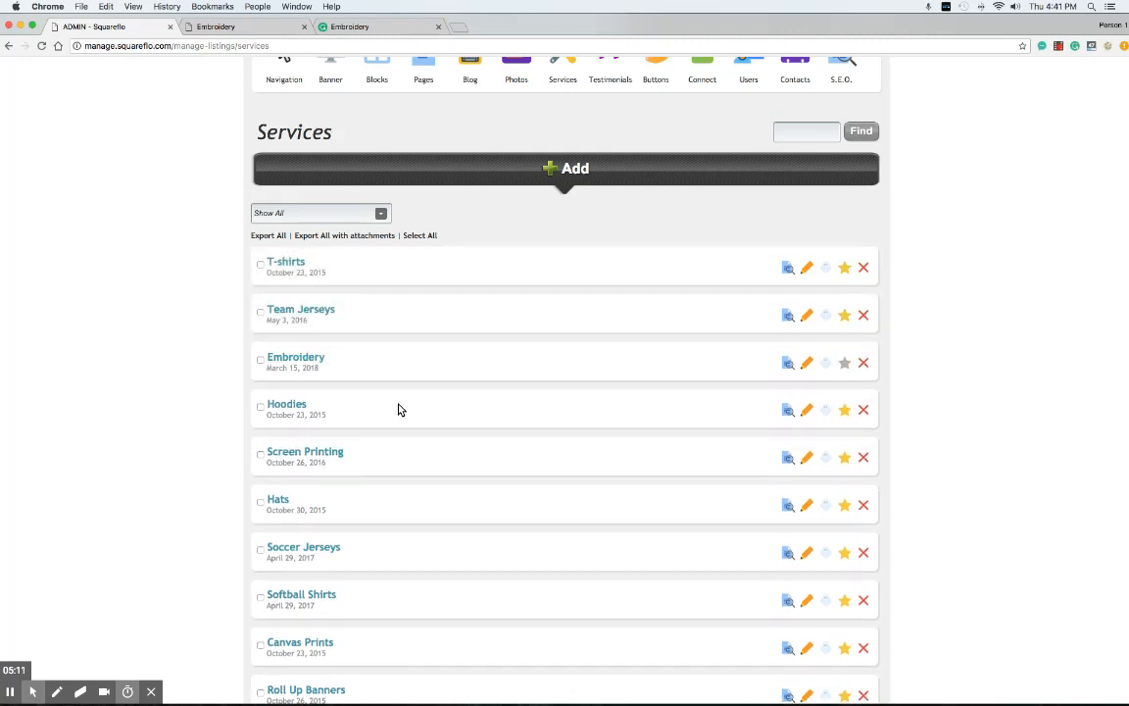
left_click_drag(323, 547, 306, 310)
left_click_drag(285, 358, 284, 487)
left_click_drag(309, 542, 304, 358)
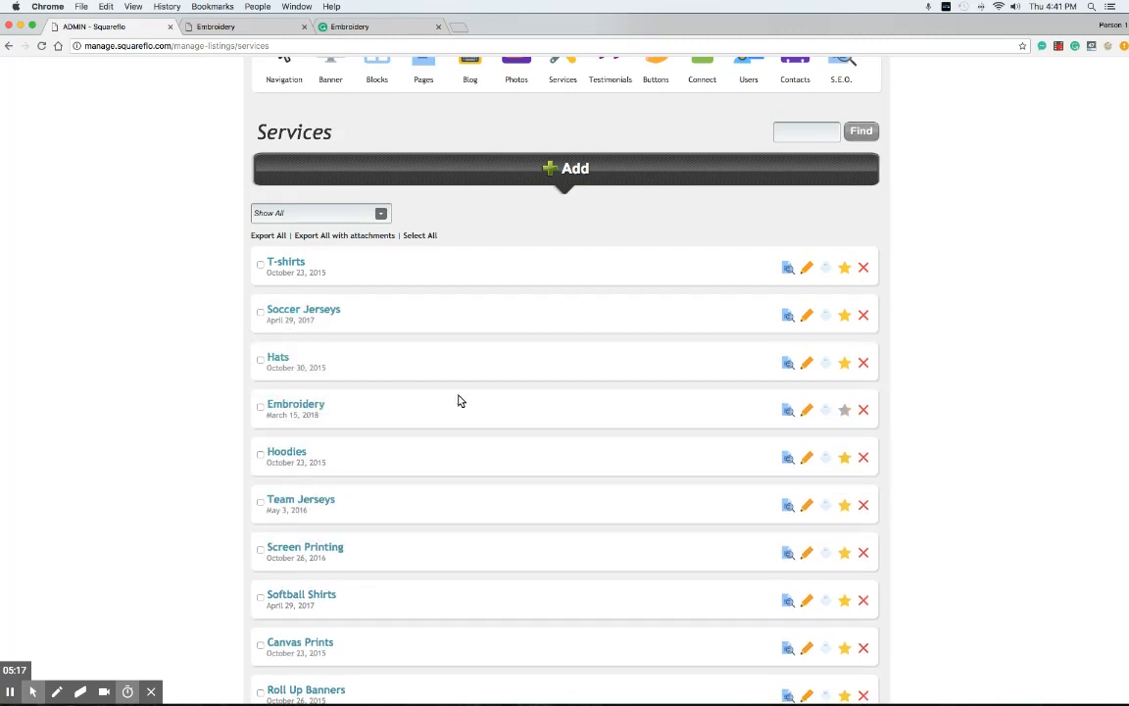
scroll(461, 400, "down", 10)
left_click(838, 558)
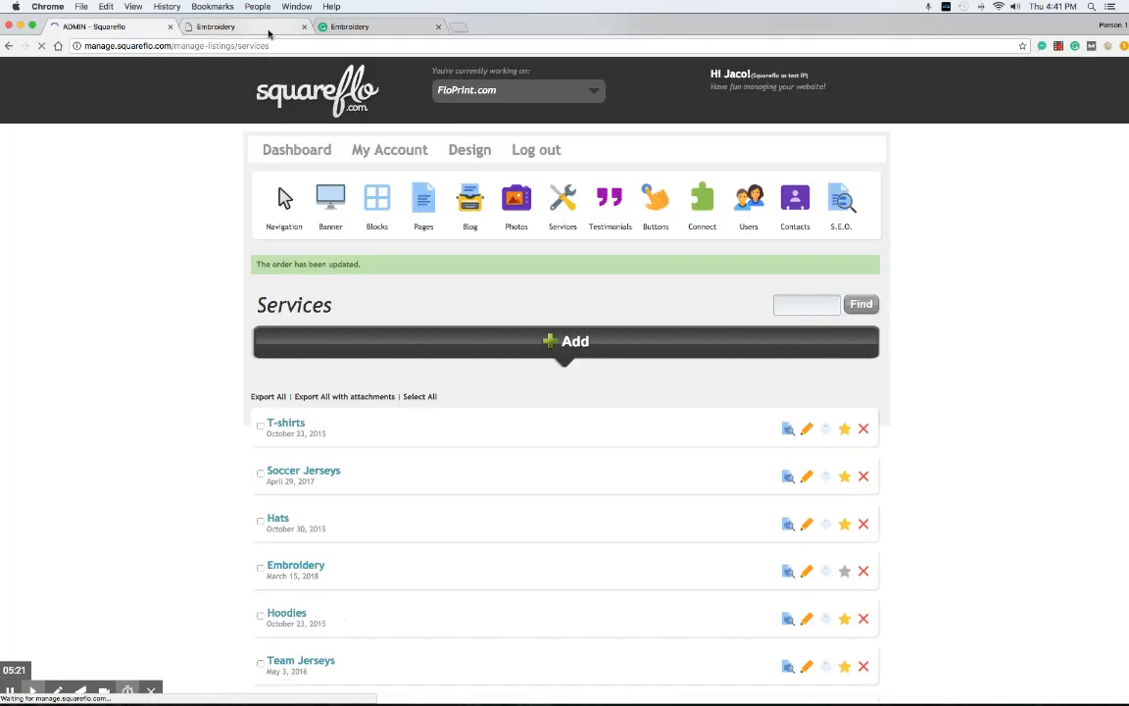
Check the new service order on floPrint's Services and home pages, then return to the Squareflo services list
left_click(286, 27)
scroll(48, 272, "up", 5)
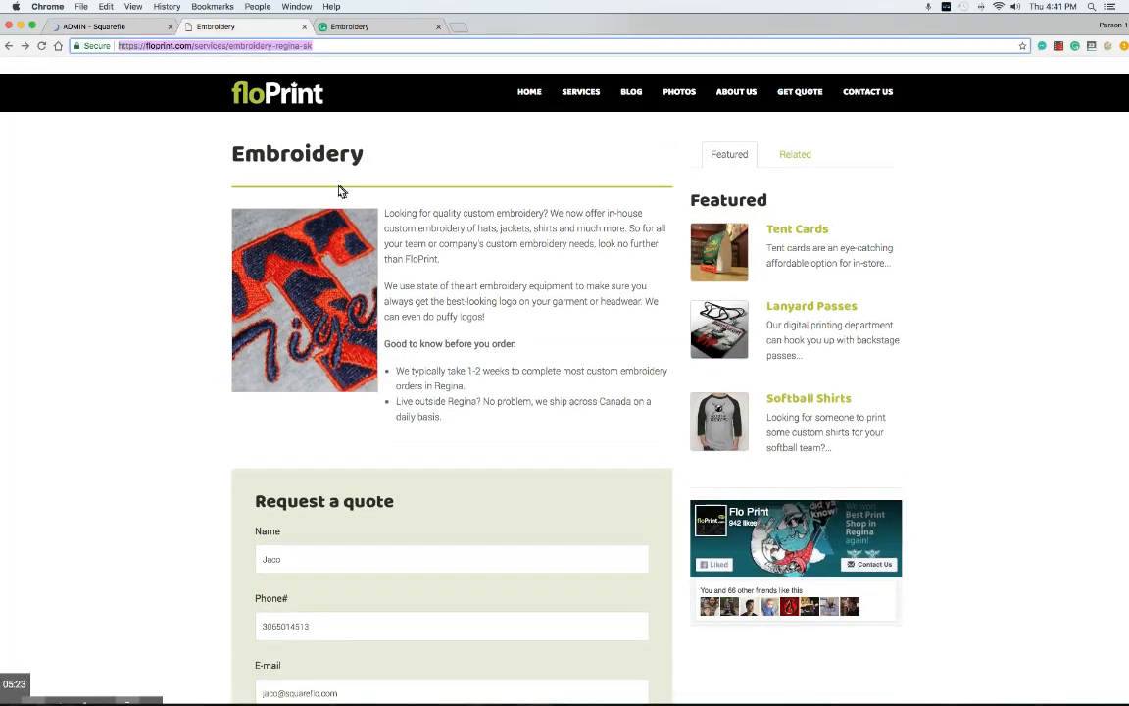
left_click(581, 75)
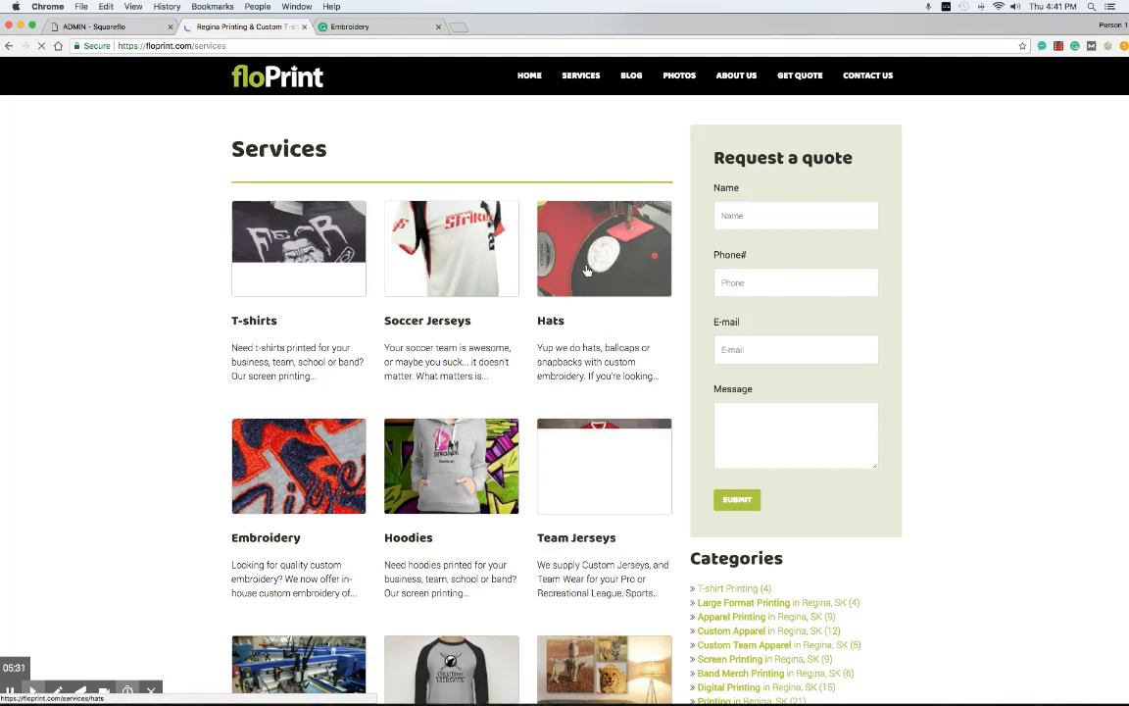
left_click(530, 75)
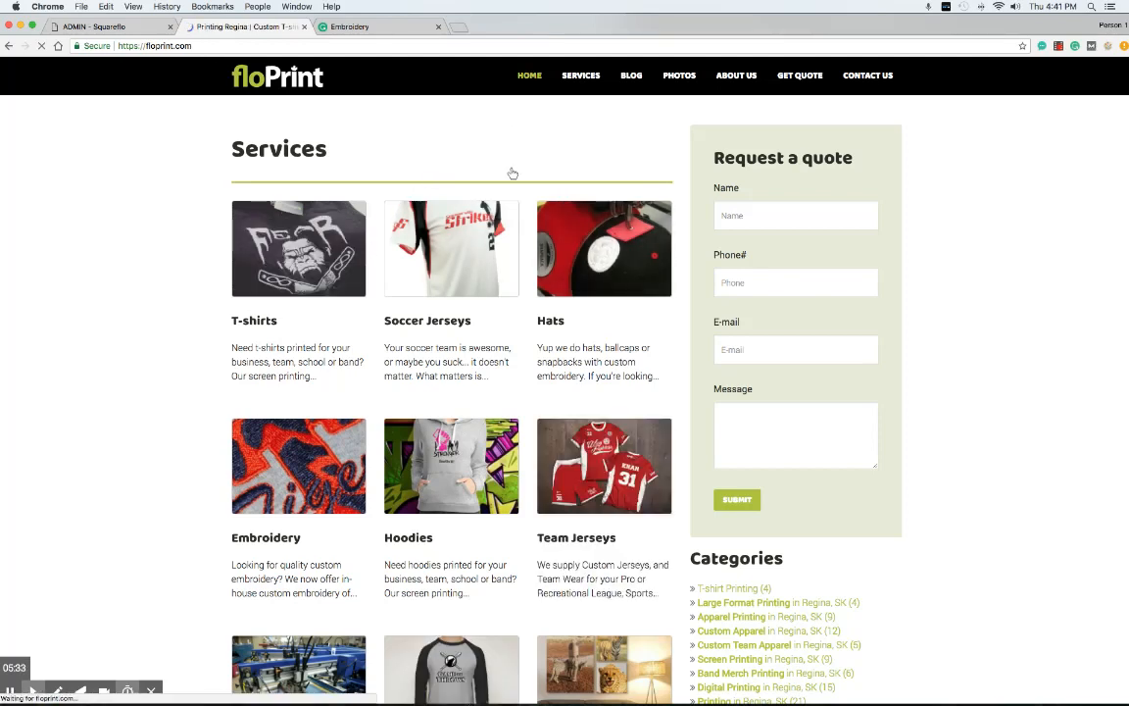
scroll(510, 325, "down", 10)
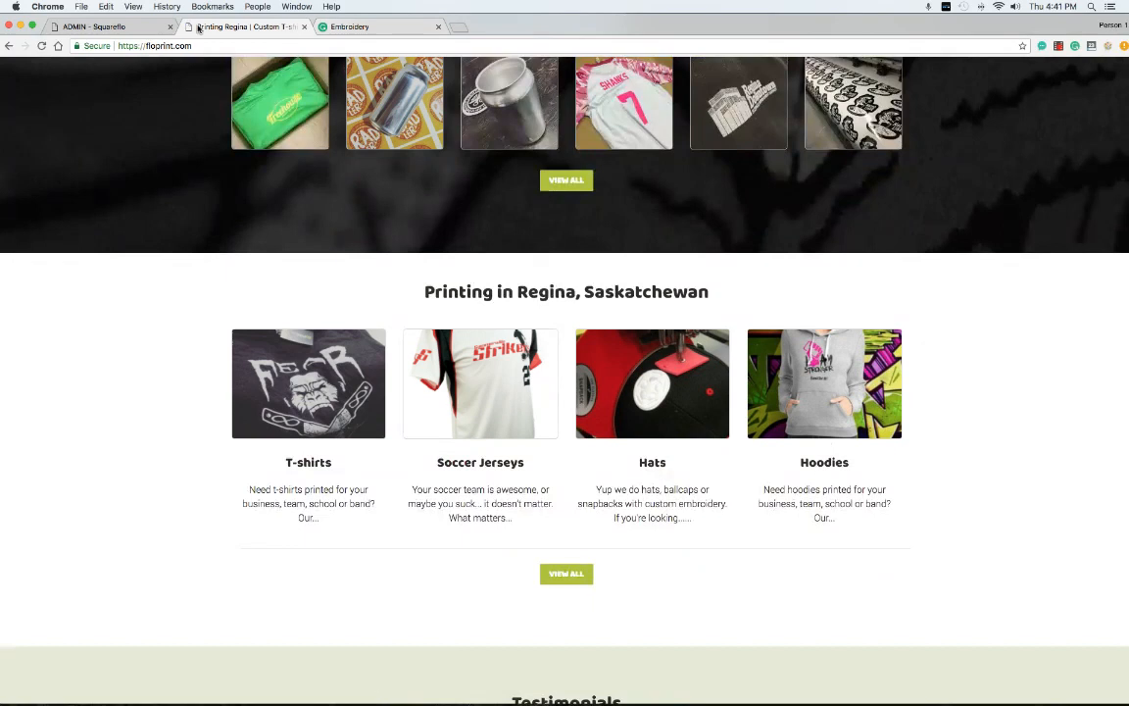
left_click(112, 27)
scroll(392, 358, "down", 2)
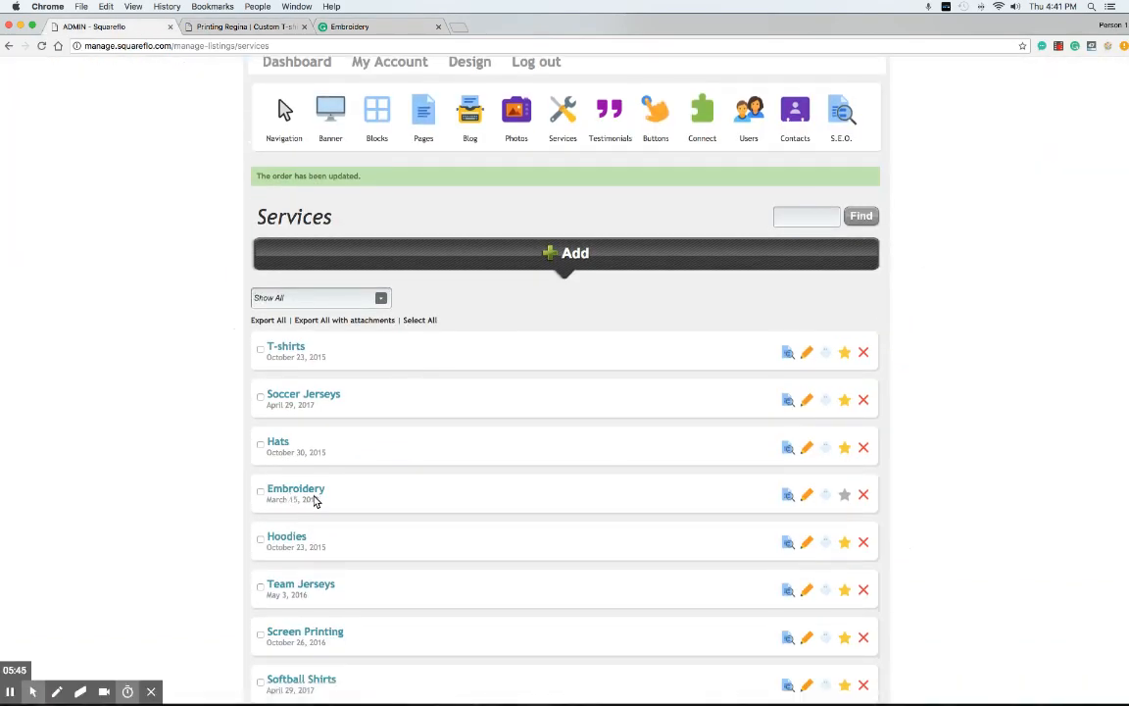
Star Embroidery as a featured service, then go back to the floPrint home page to reload it
left_click(847, 497)
scroll(665, 481, "down", 10)
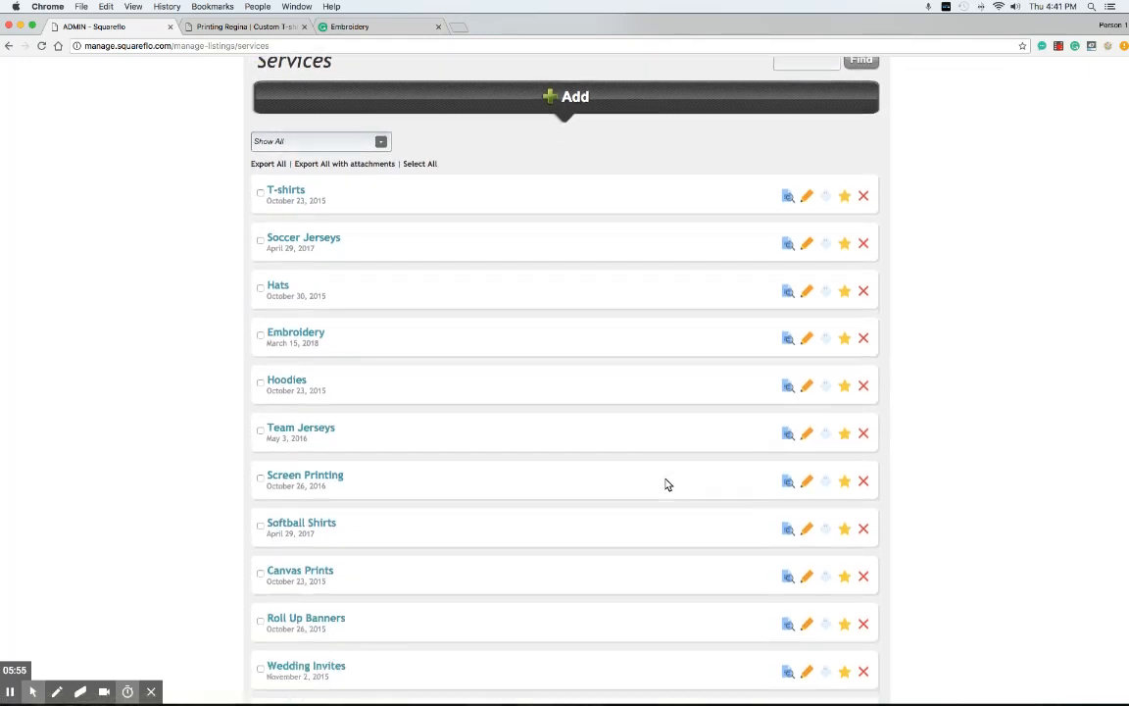
scroll(669, 485, "down", 7)
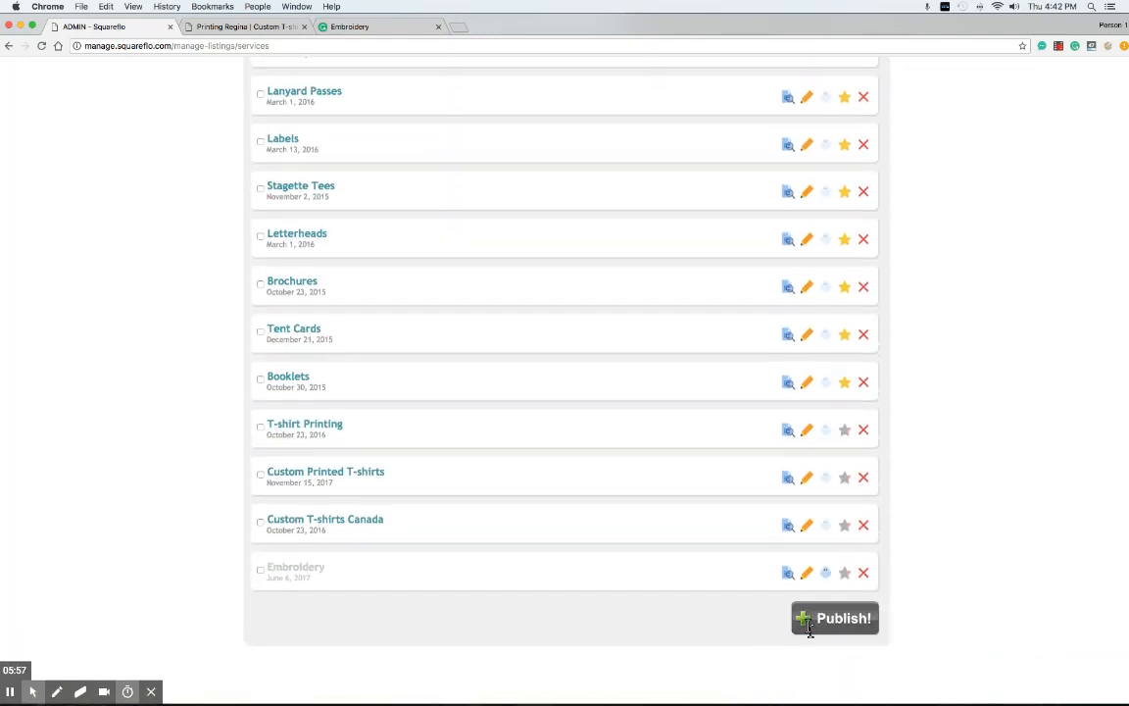
scroll(470, 350, "up", 2)
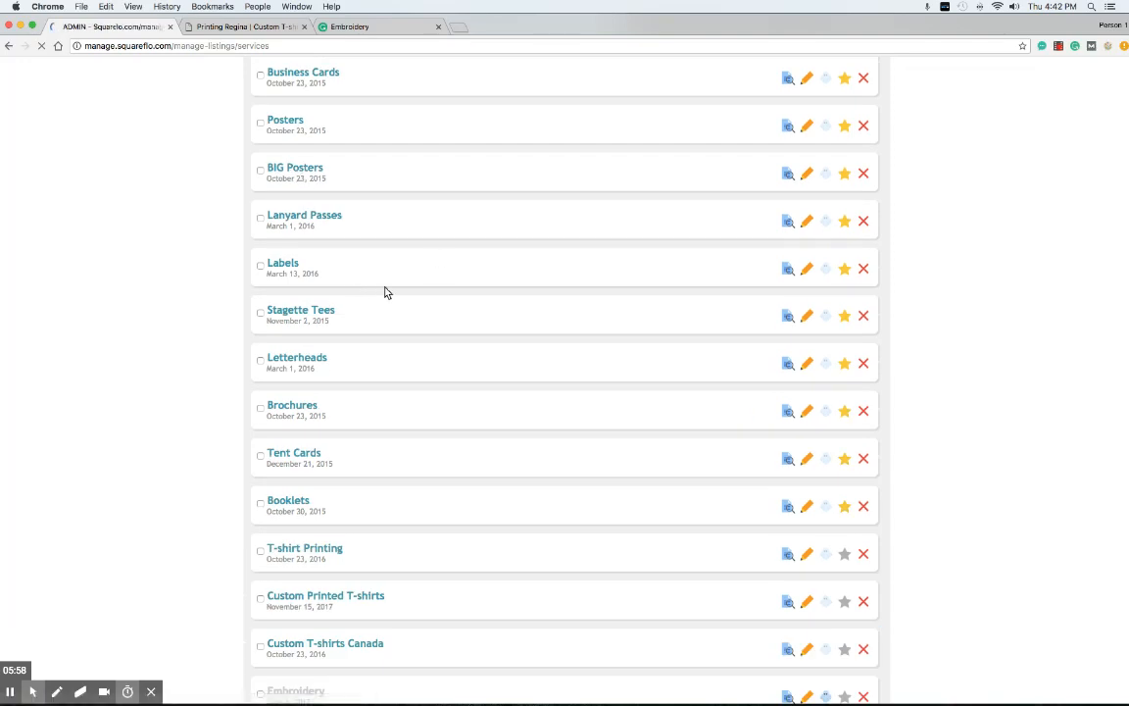
left_click(189, 27)
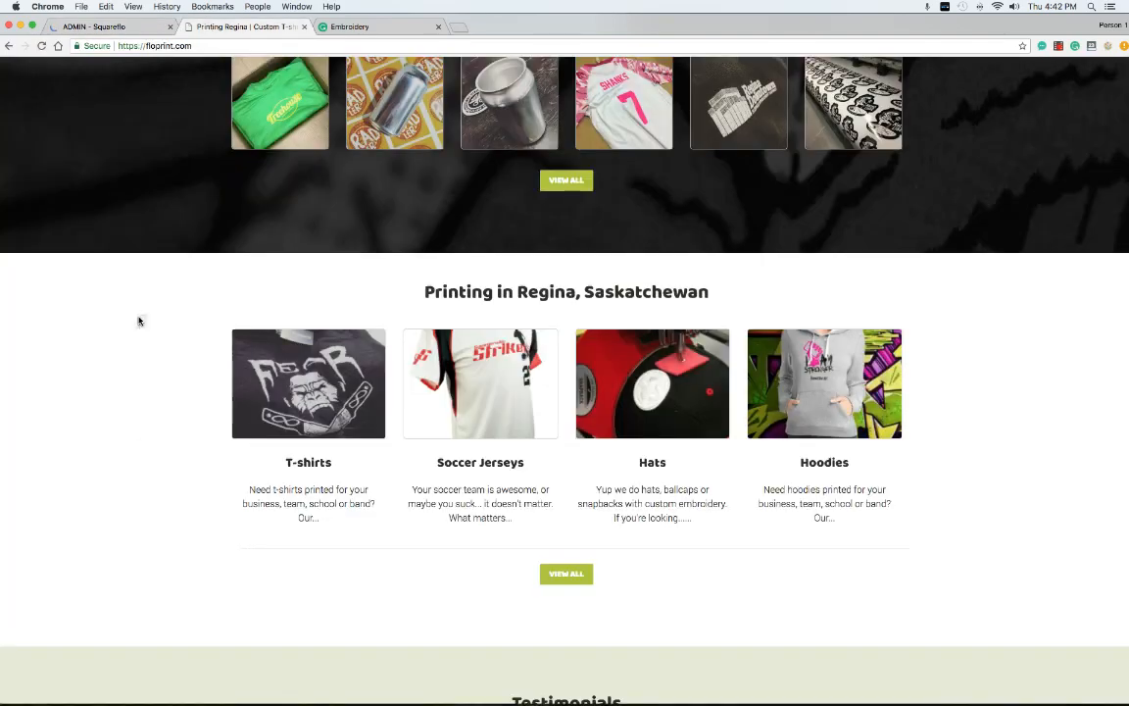
right_click(140, 316)
Reload the floPrint home page to see Embroidery under Printing in Regina, then return to Squareflo
left_click(161, 345)
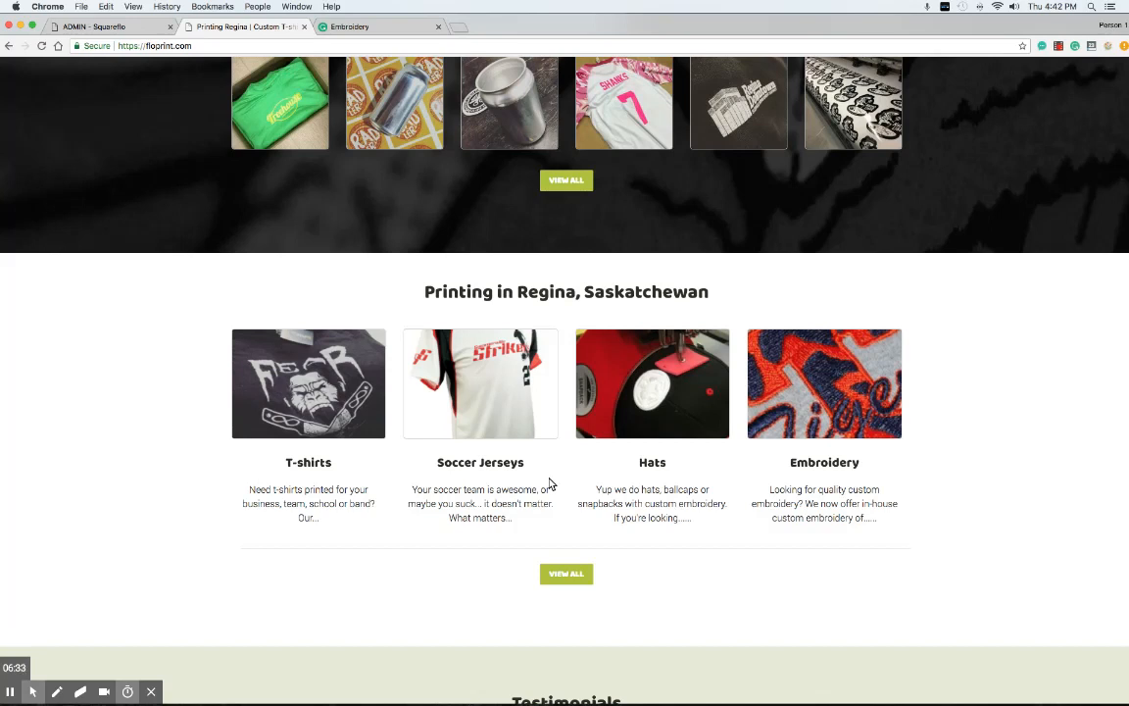
scroll(403, 448, "down", 1)
scroll(408, 428, "up", 5)
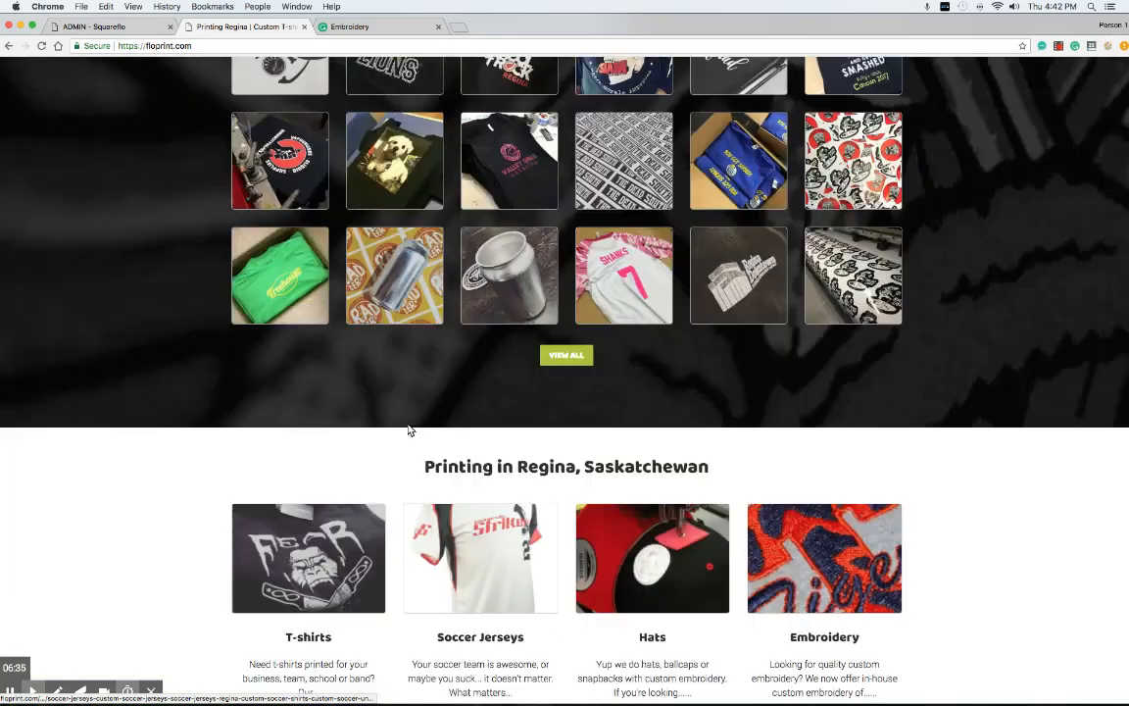
scroll(434, 396, "up", 1)
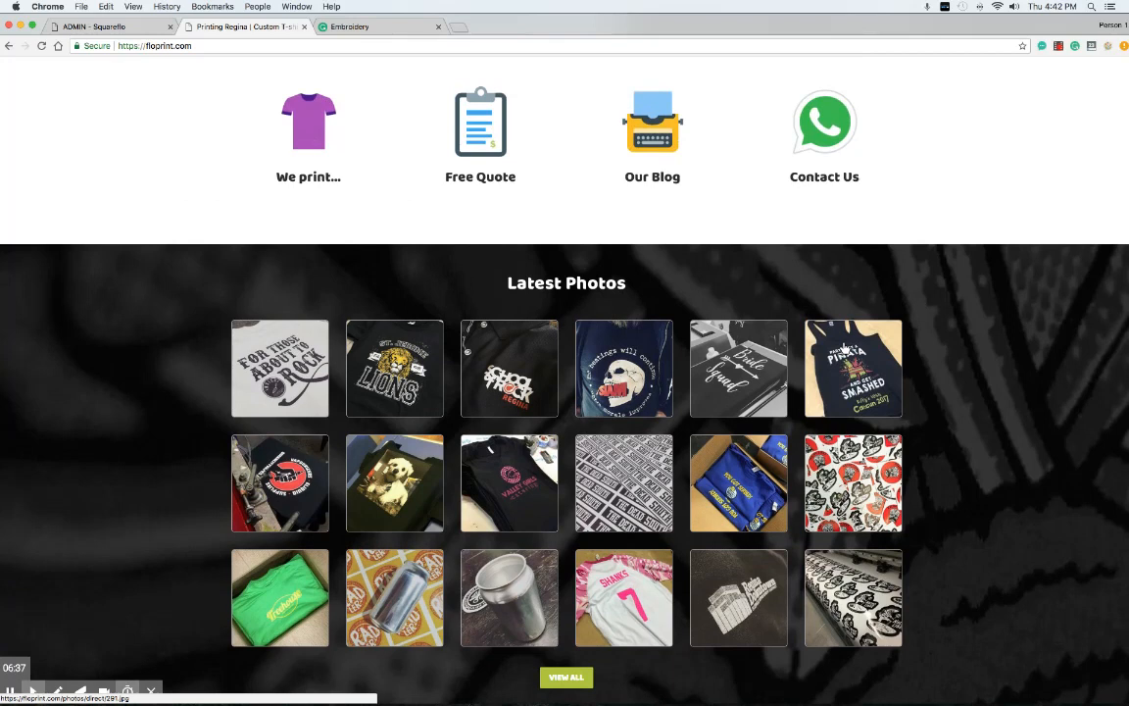
scroll(852, 285, "up", 5)
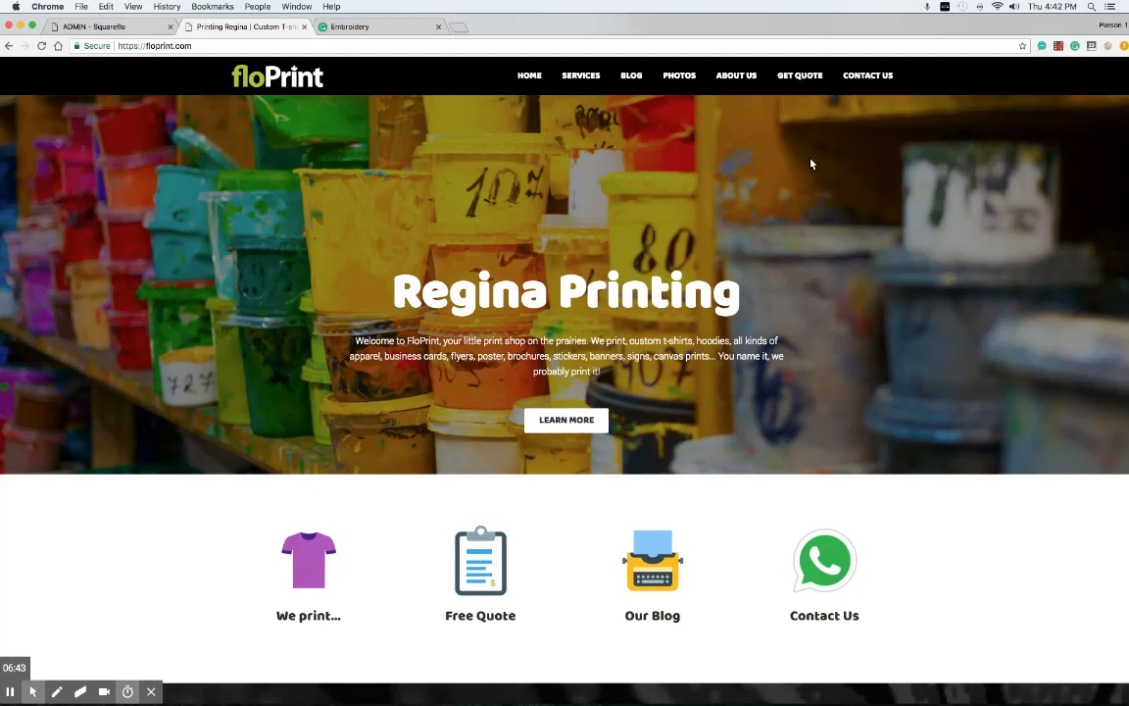
left_click(138, 30)
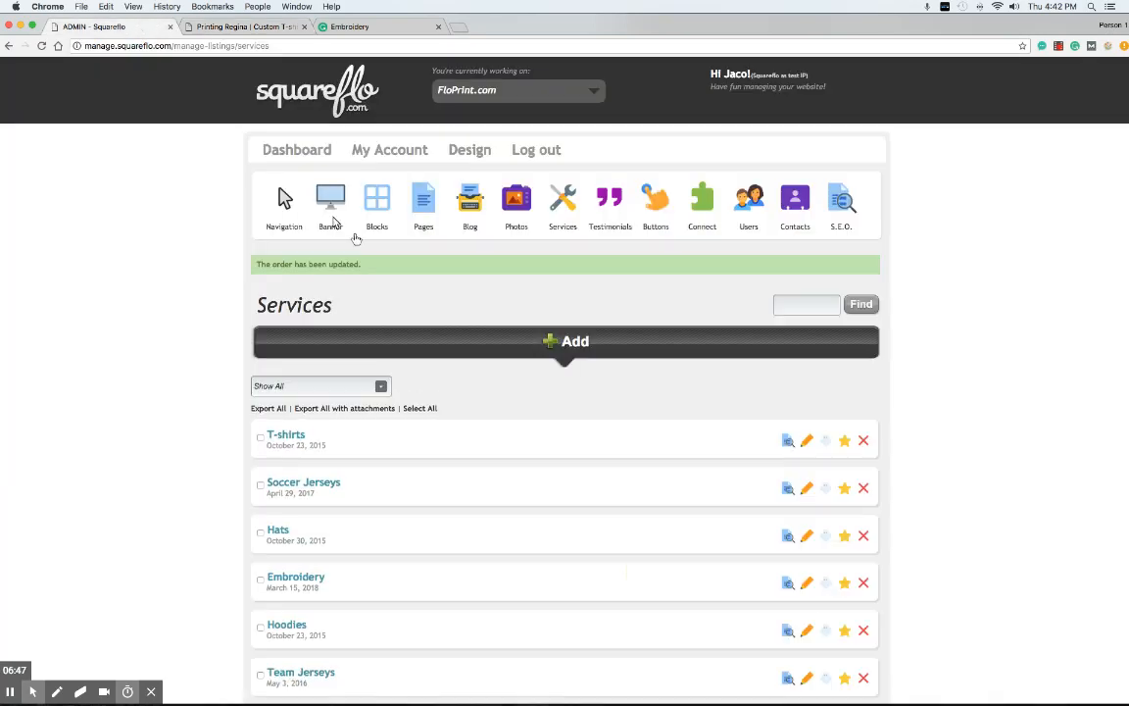